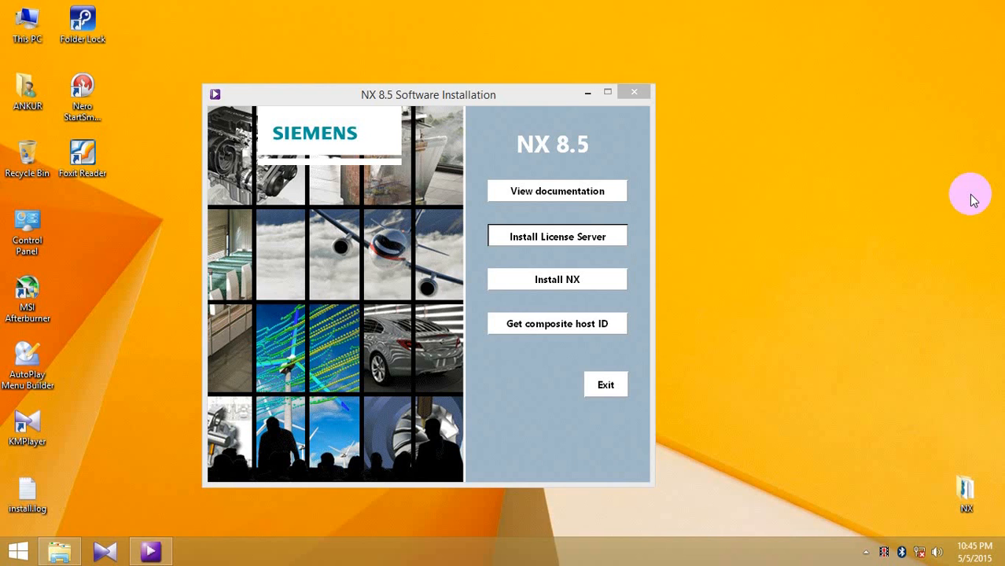
Close the open NX 8.5 installation window, open the desktop's NX folder and run setup.exe from it.
click(634, 92)
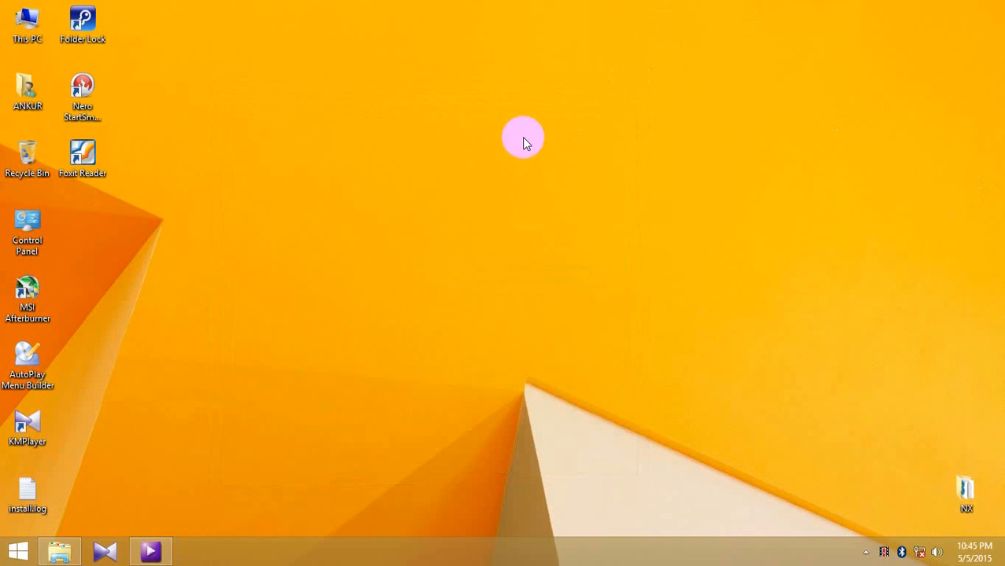
double_click(967, 494)
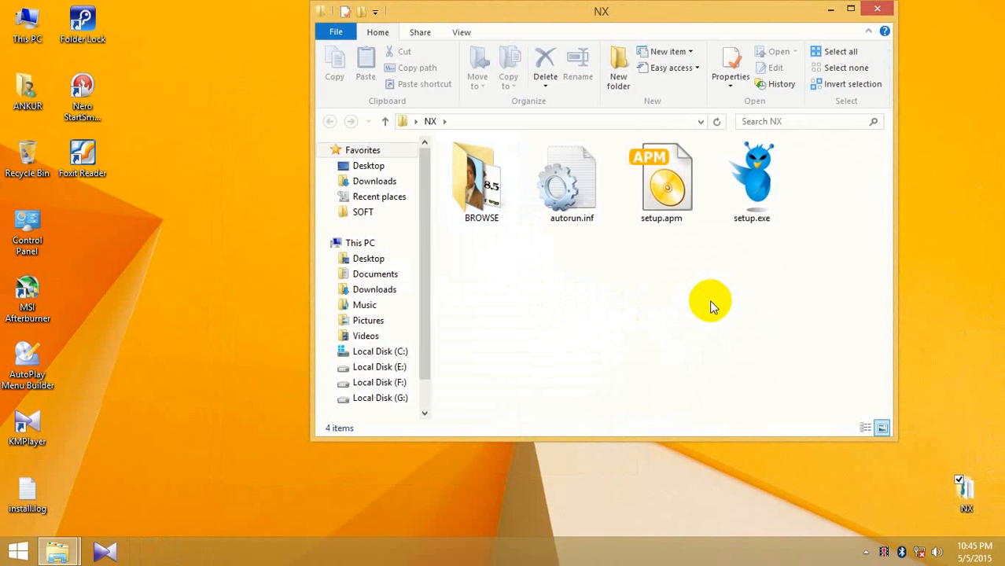
drag(529, 22, 456, 78)
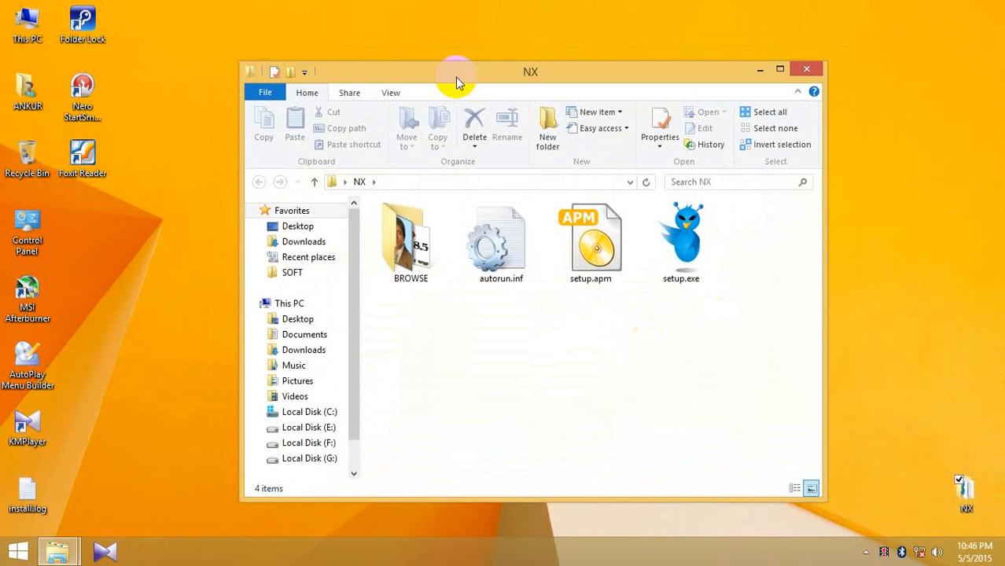
click(680, 260)
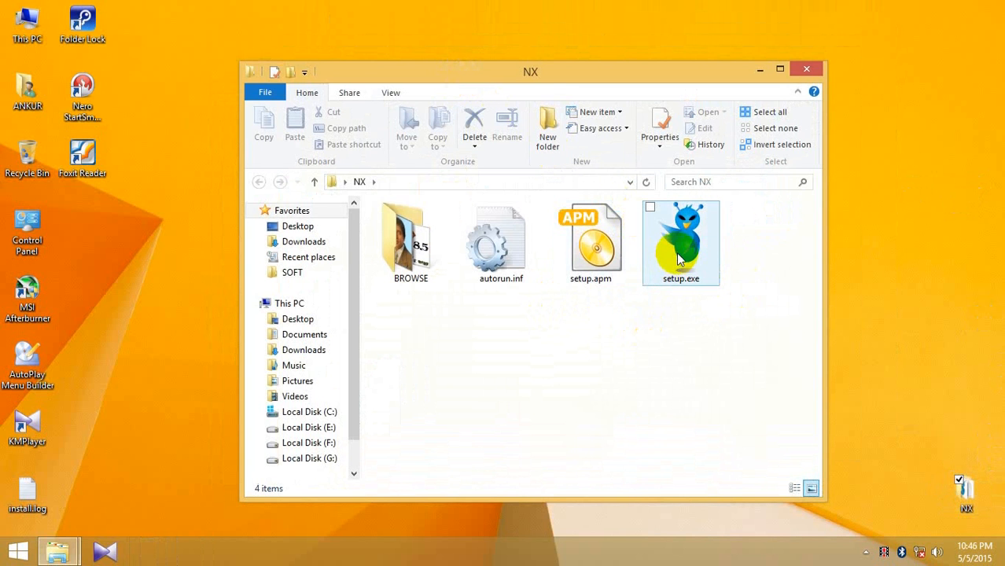
double_click(680, 250)
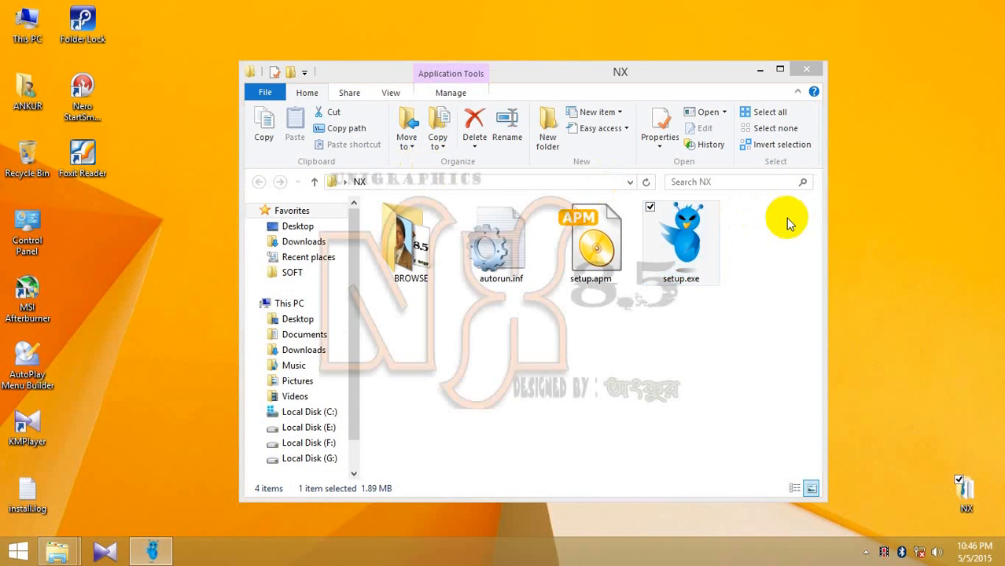
Close the NX folder window and reposition the Unigraphics NX-8.5 launcher on the desktop.
click(759, 69)
right_click(701, 101)
click(712, 123)
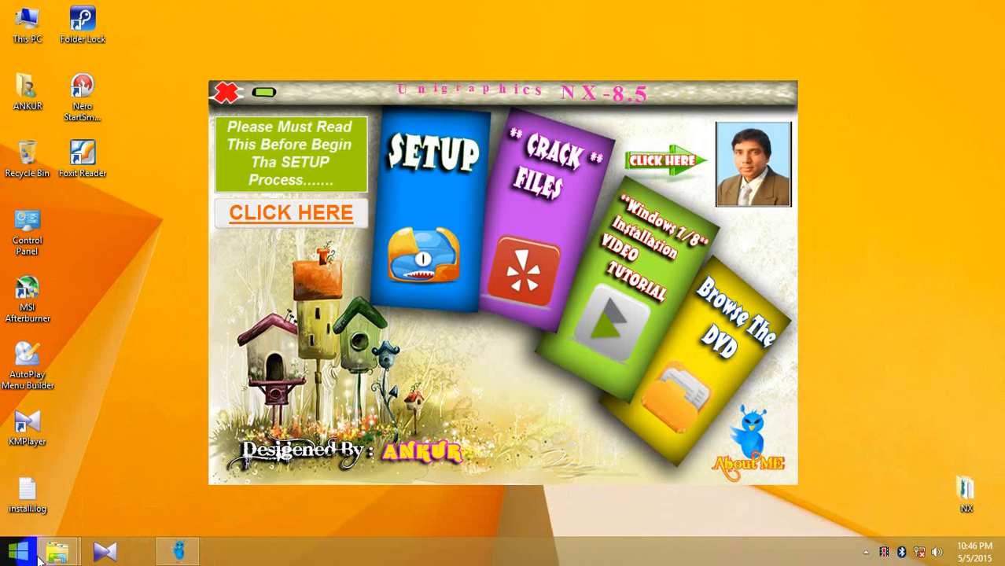
mouse_move(58, 552)
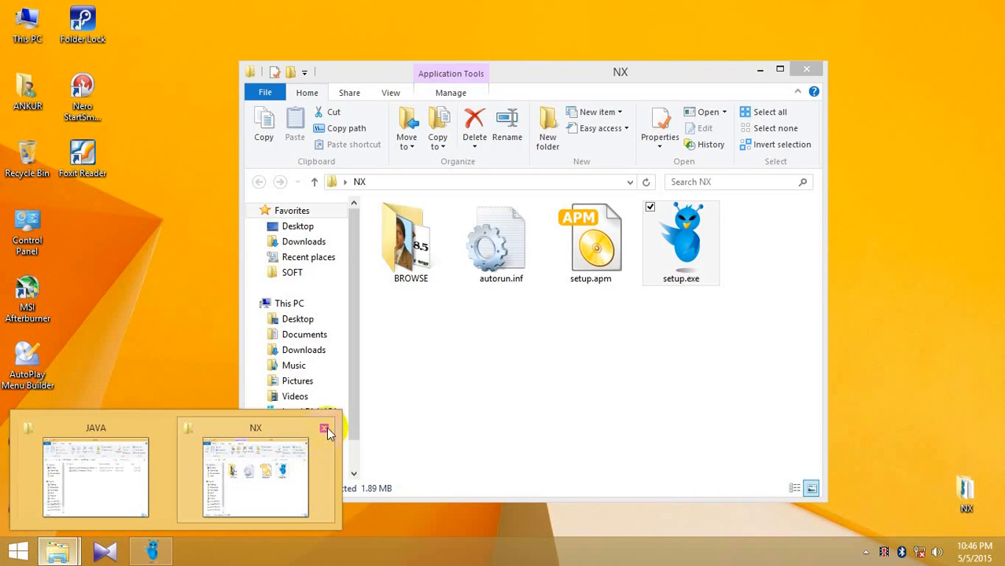
click(324, 428)
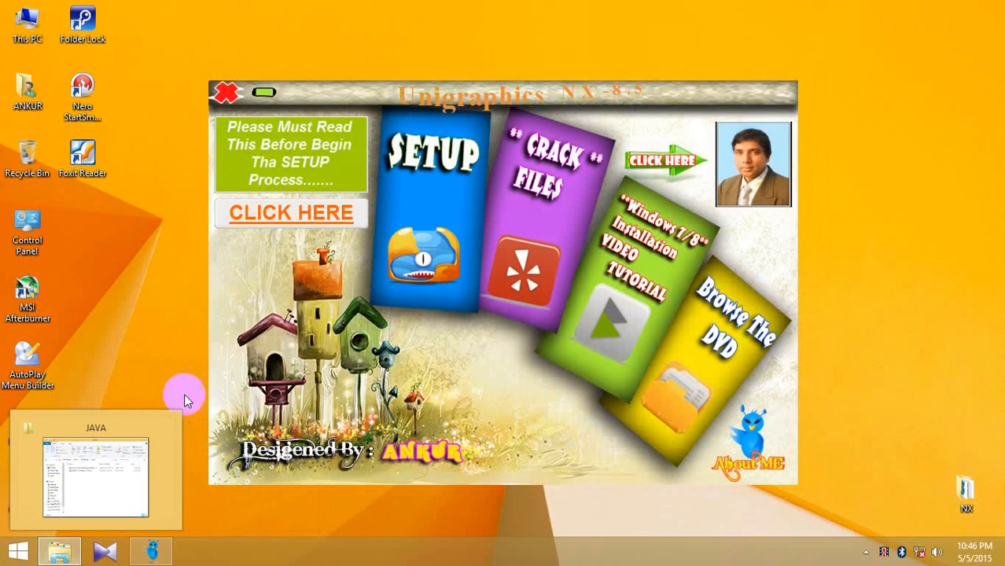
drag(324, 97, 391, 105)
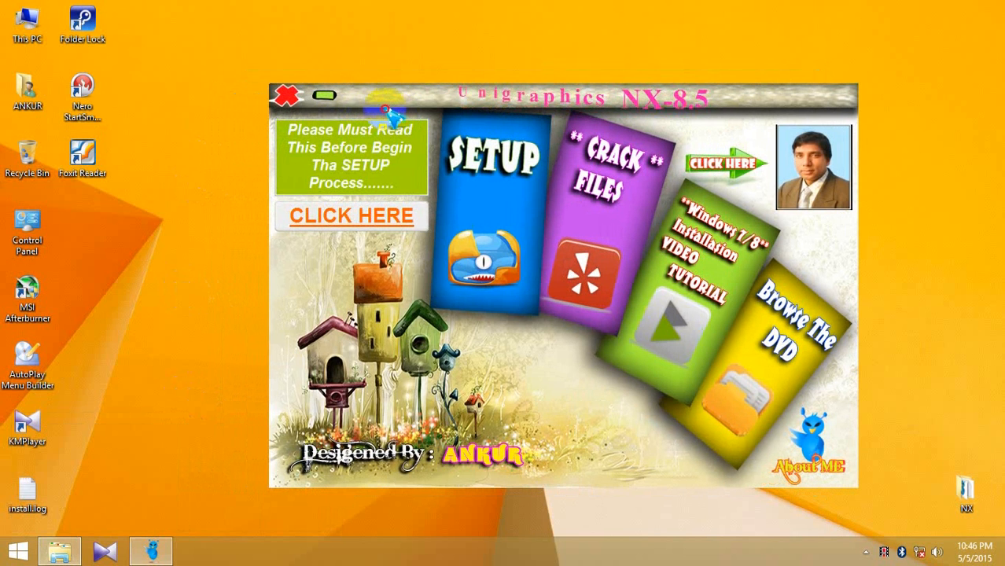
Examine JAVA7u25-windows-i586.exe in the JAVA folder as the required Java installer, and minimize the folder window.
click(60, 551)
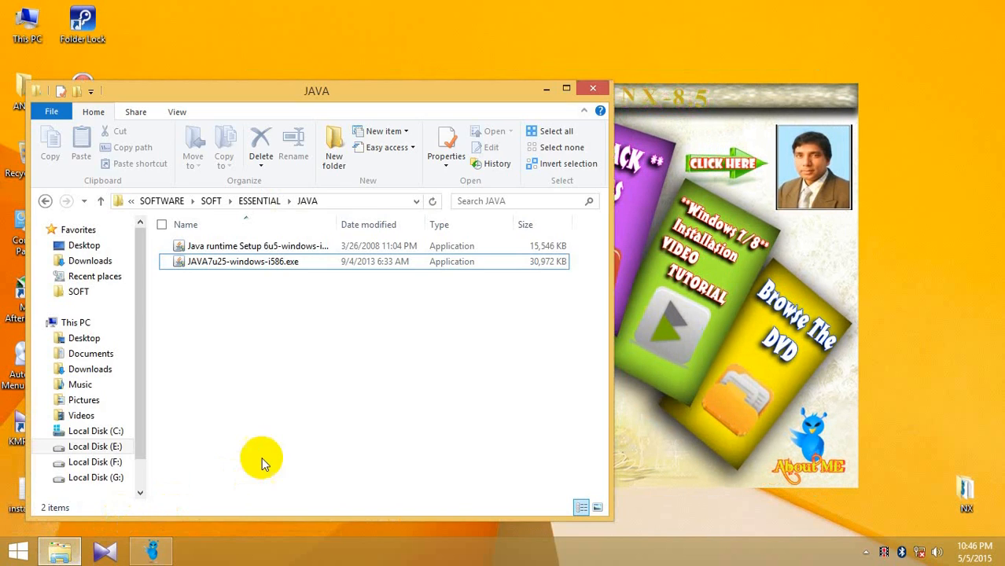
click(232, 262)
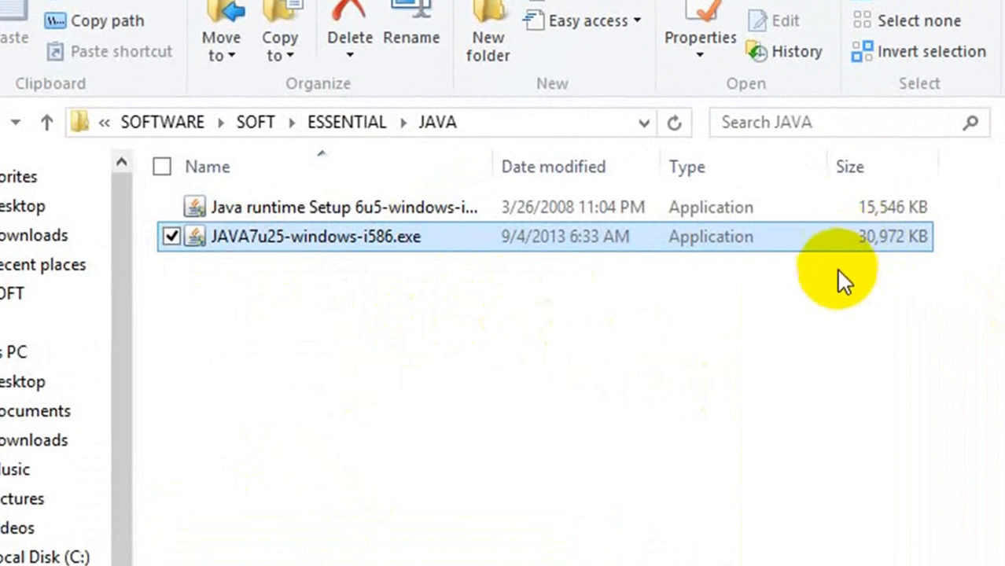
click(763, 341)
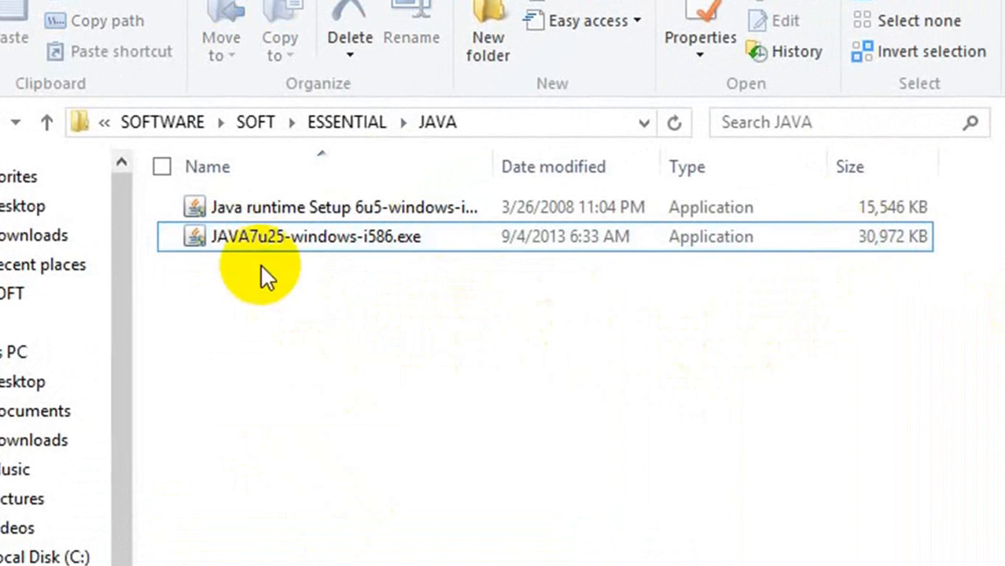
click(228, 240)
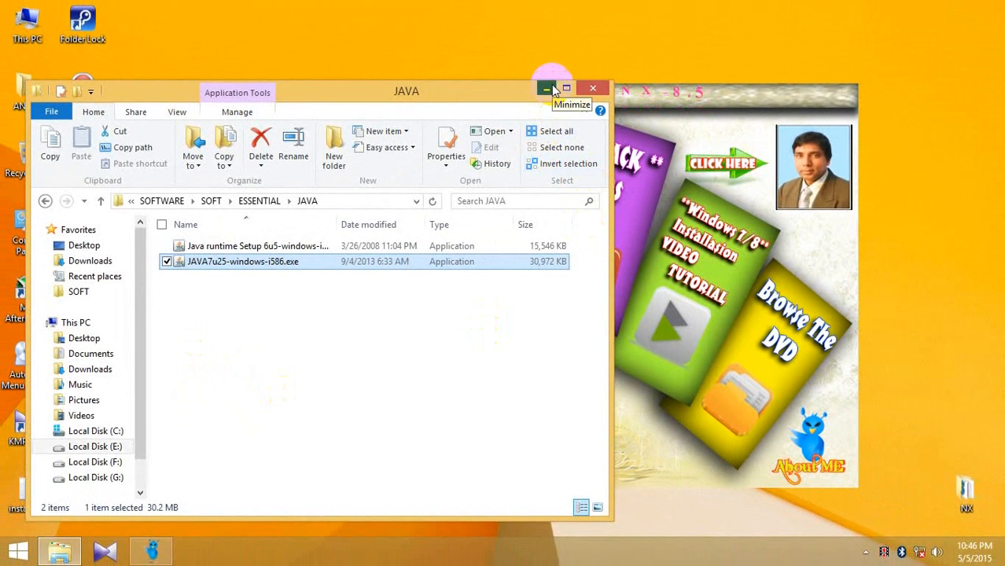
click(547, 89)
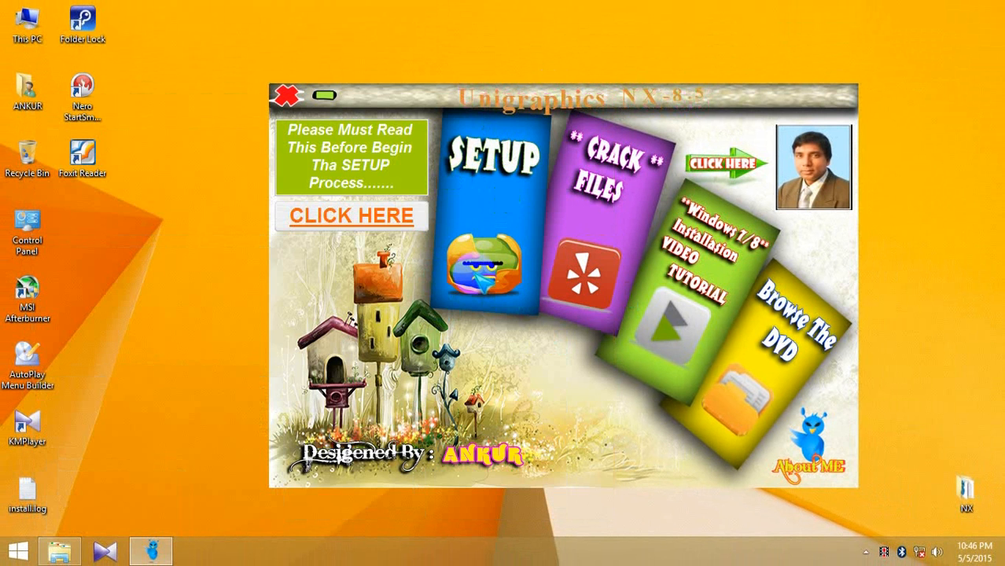
Launch SETUP from the Unigraphics NX-8.5 launcher and keep the NX 8.5 Software Installation window in front.
click(475, 272)
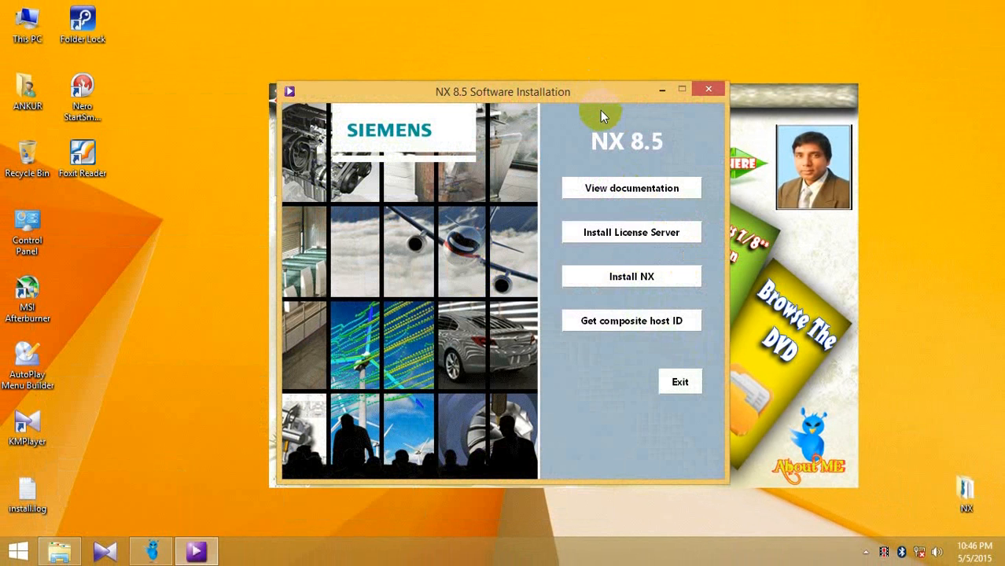
click(661, 90)
click(195, 551)
Try to run the license server installation in English, and dismiss the installer error.
click(591, 233)
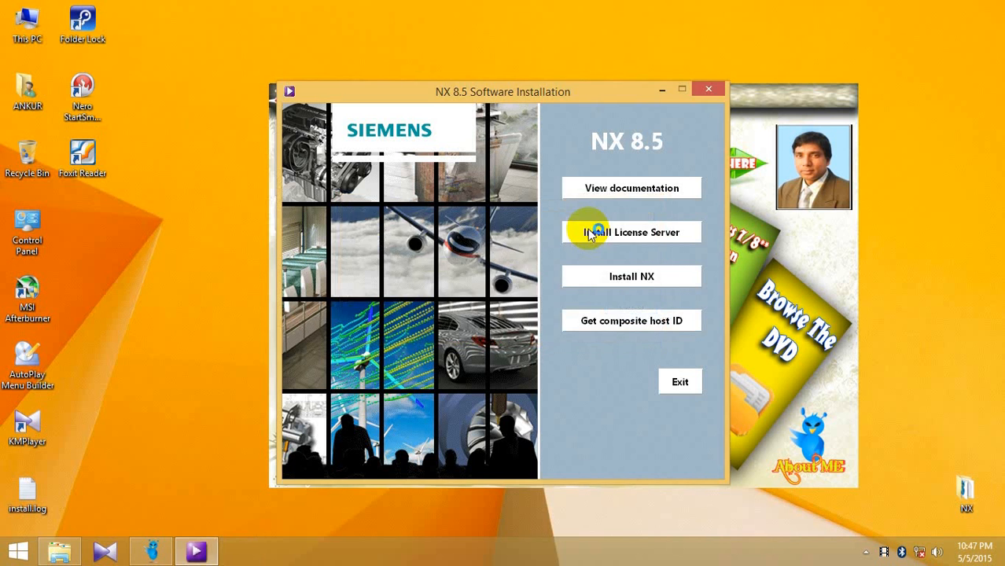
click(553, 375)
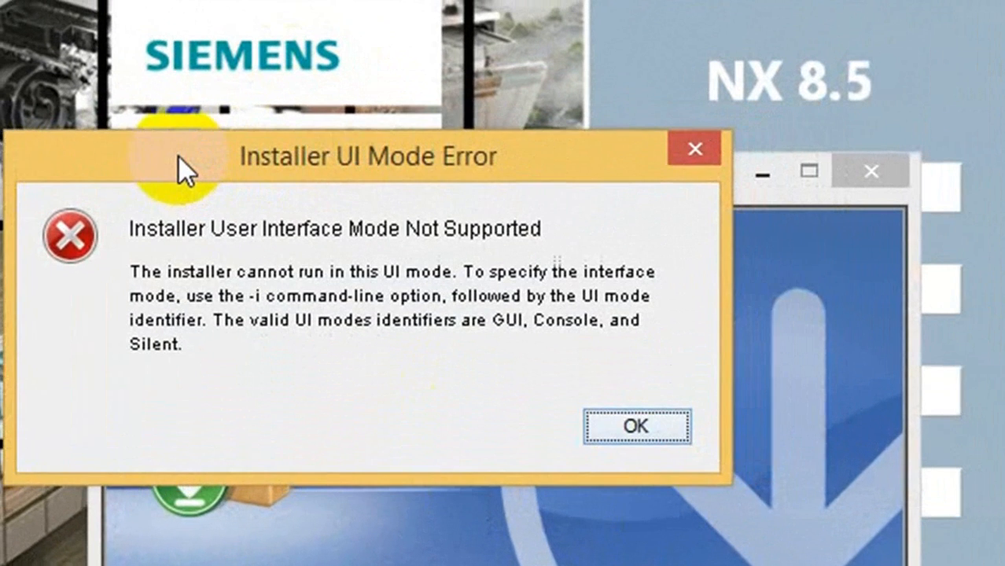
drag(177, 157, 277, 192)
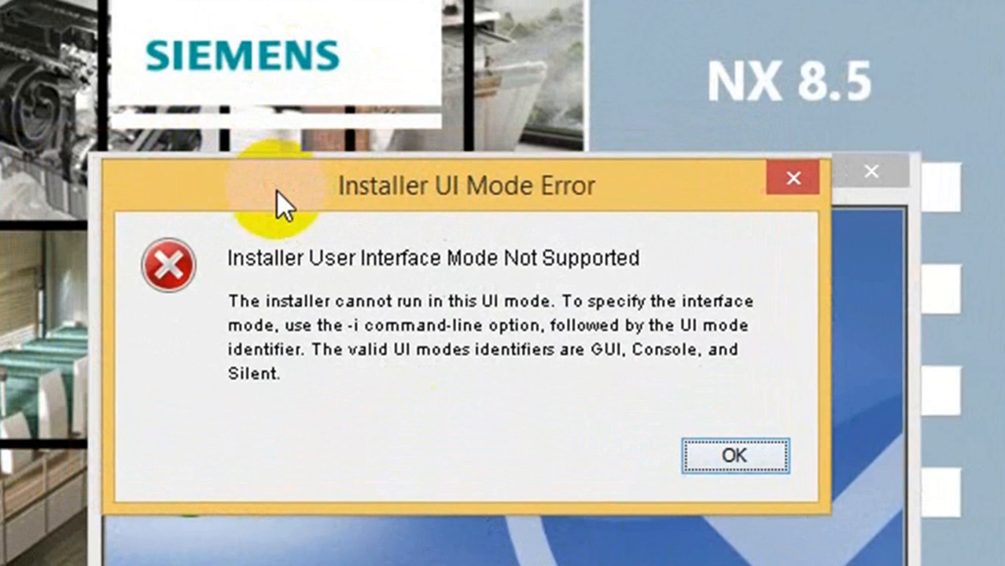
click(754, 452)
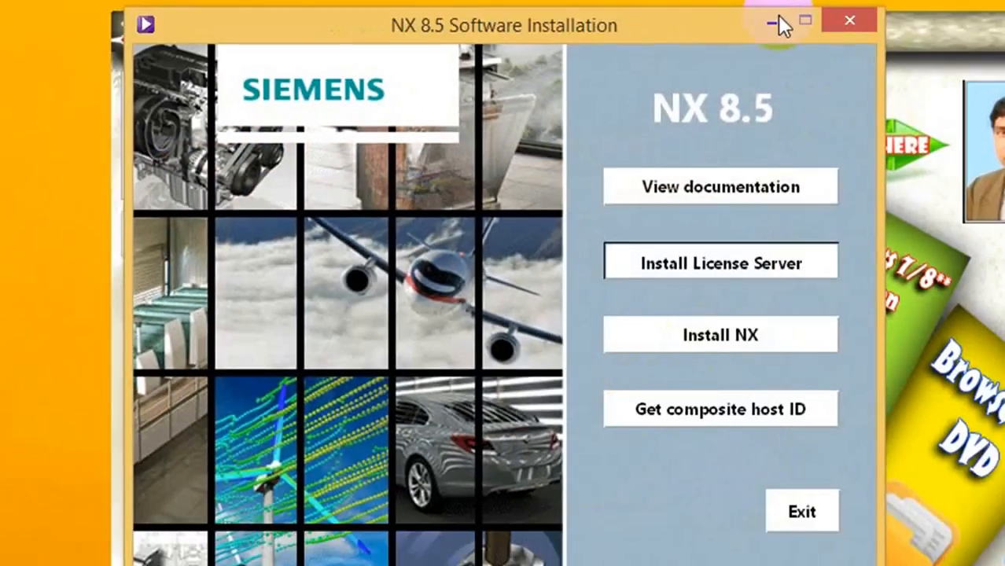
Minimize the NX installation window, browse the DVD contents and open the properties of SPLMLicenseServer_v5.3.1.exe.
click(777, 19)
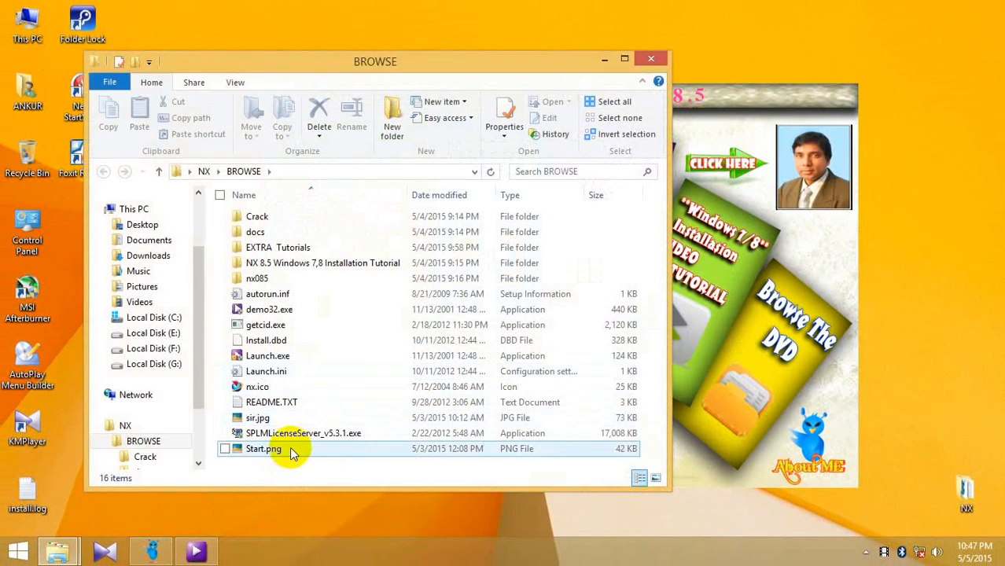
click(294, 437)
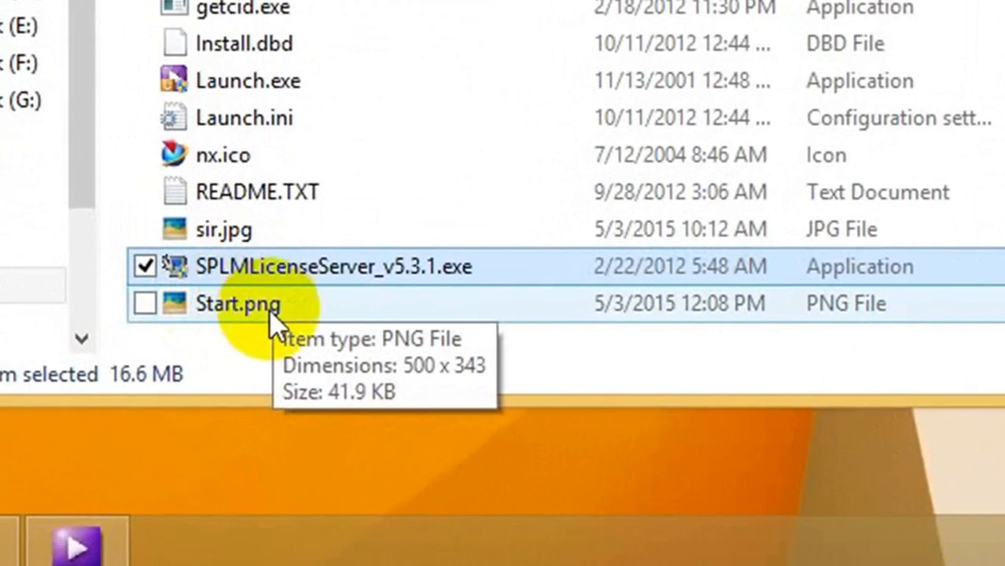
right_click(352, 265)
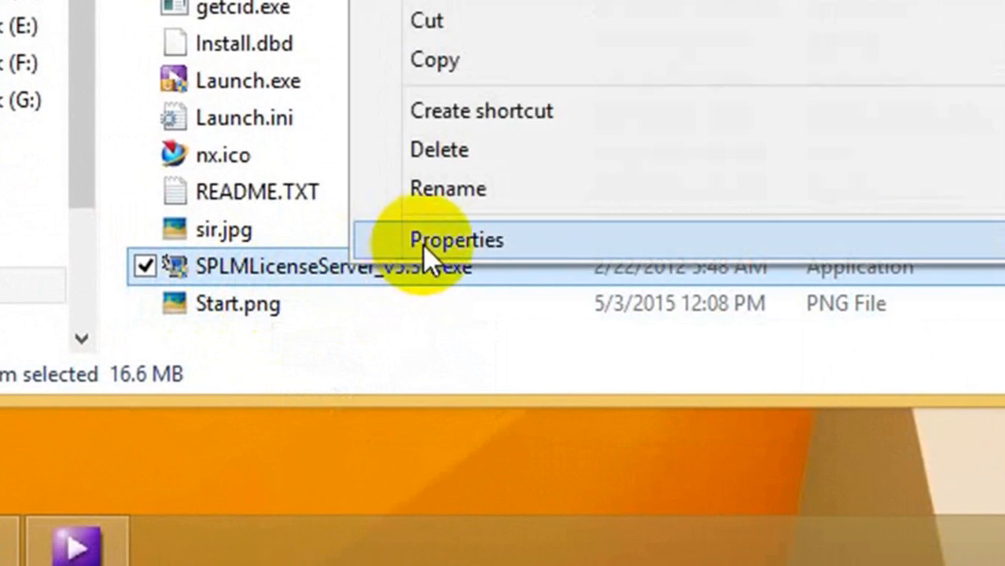
click(421, 239)
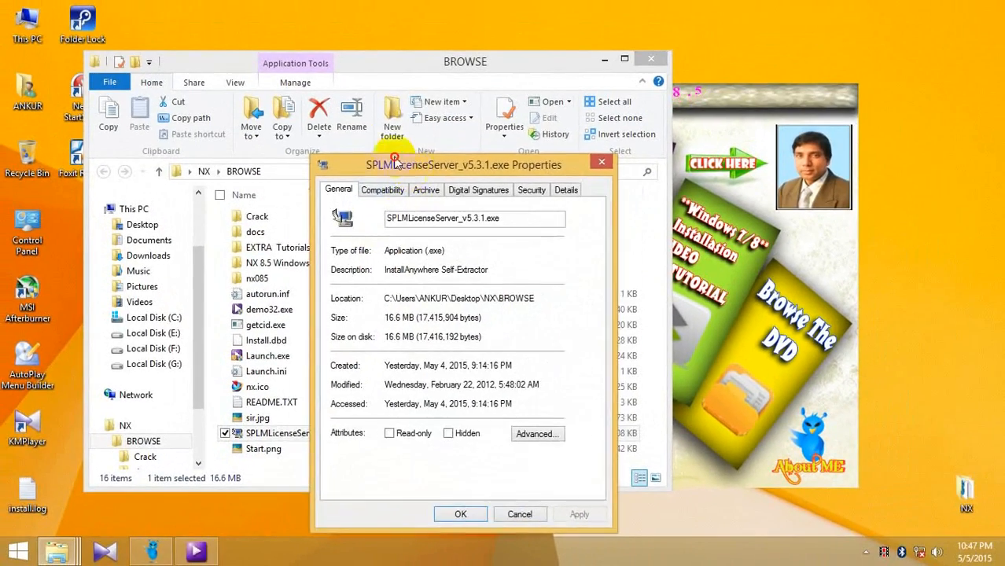
Set the license server installer to compatibility mode for Windows XP (Service Pack 2) and to run as an administrator.
click(381, 190)
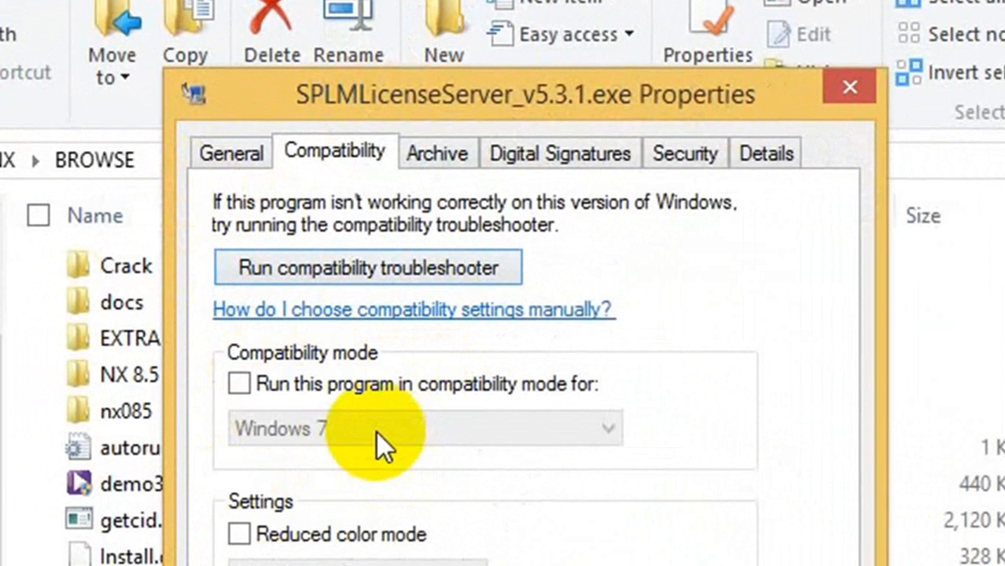
click(313, 385)
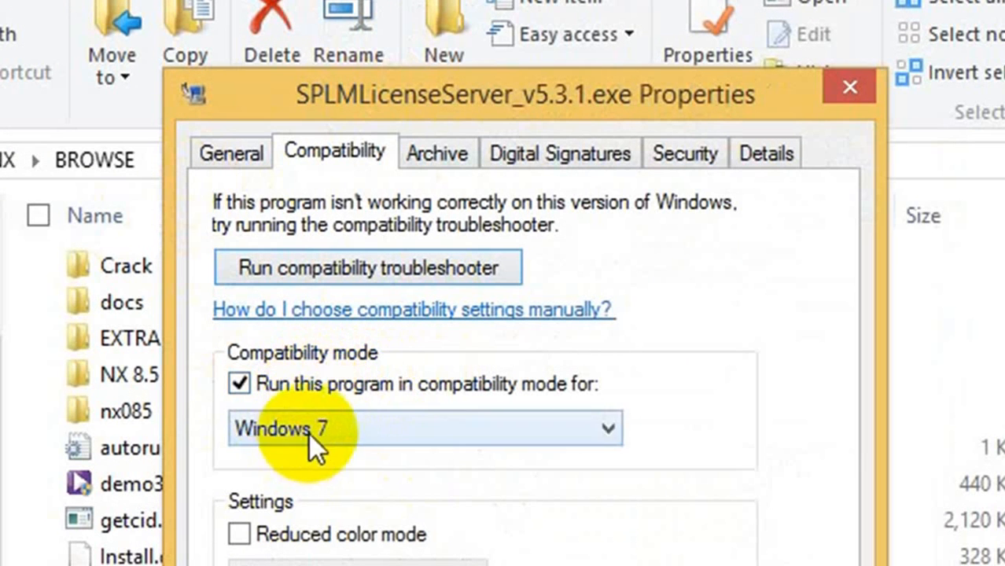
click(310, 432)
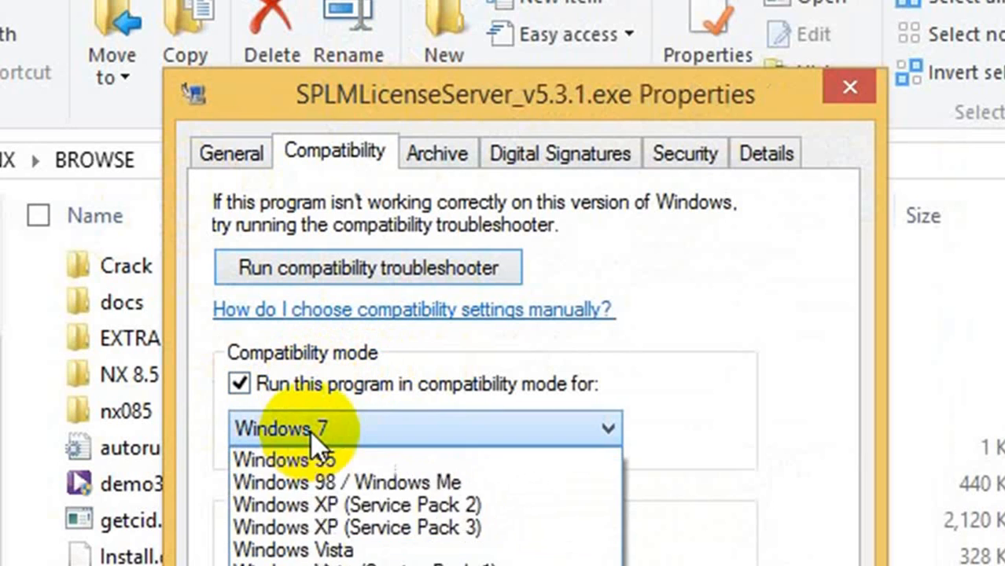
click(365, 499)
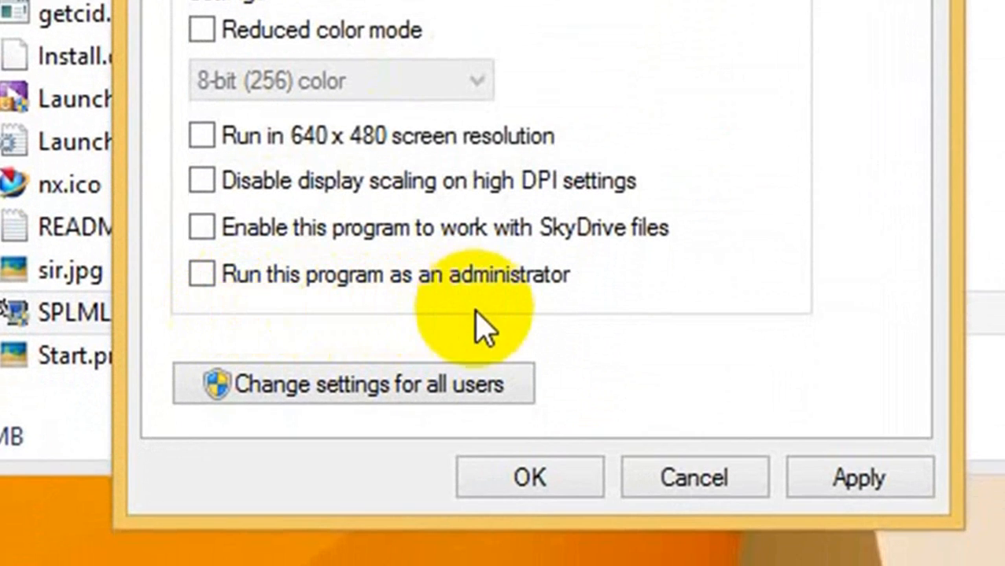
click(285, 273)
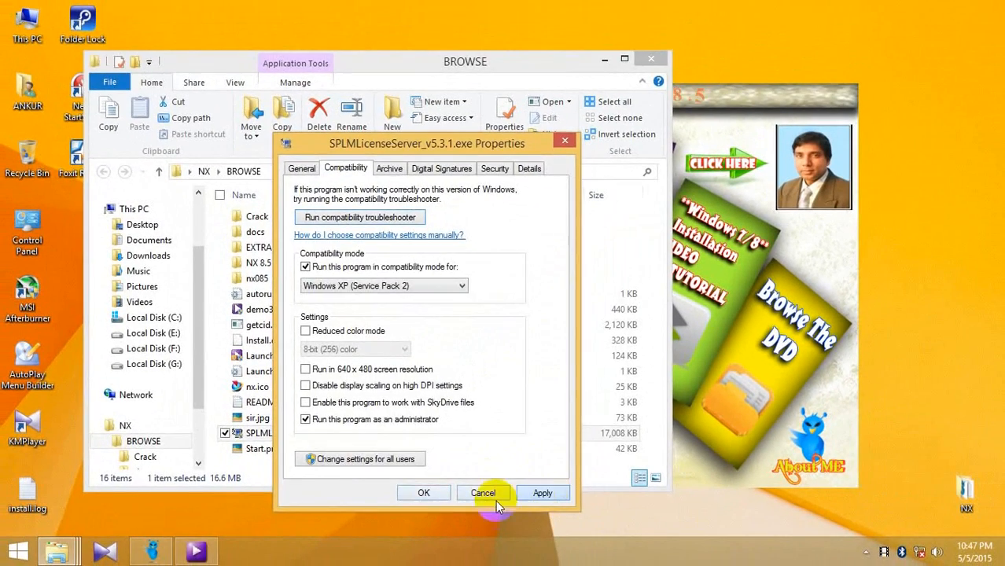
click(423, 493)
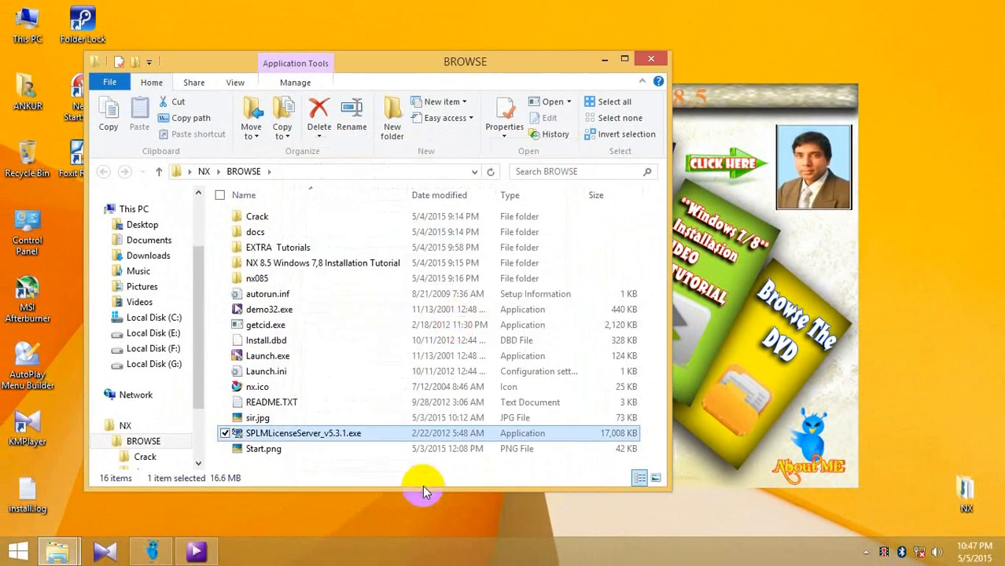
Close the BROWSE folder window and bring back the NX 8.5 Software Installation window.
click(651, 59)
right_click(197, 549)
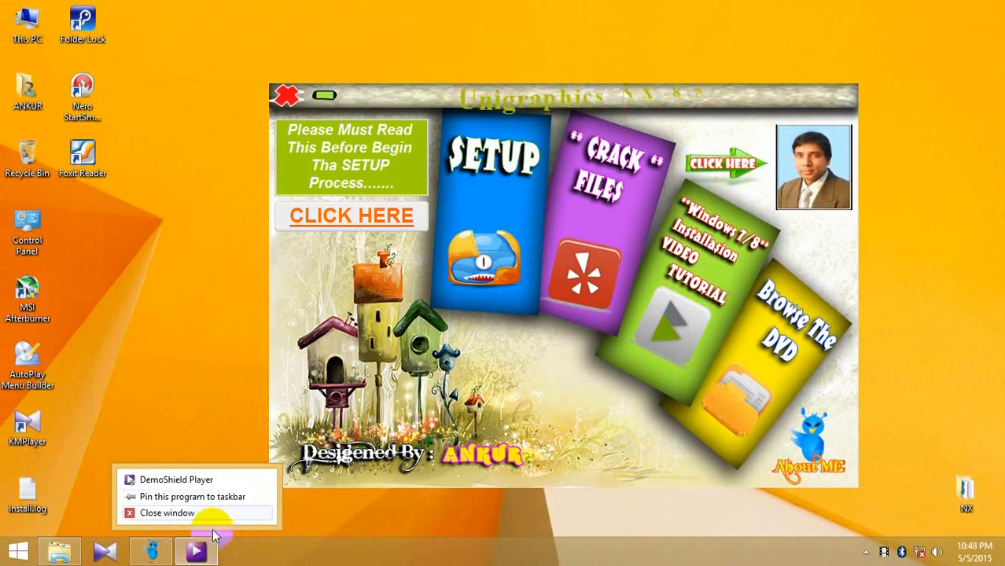
click(224, 519)
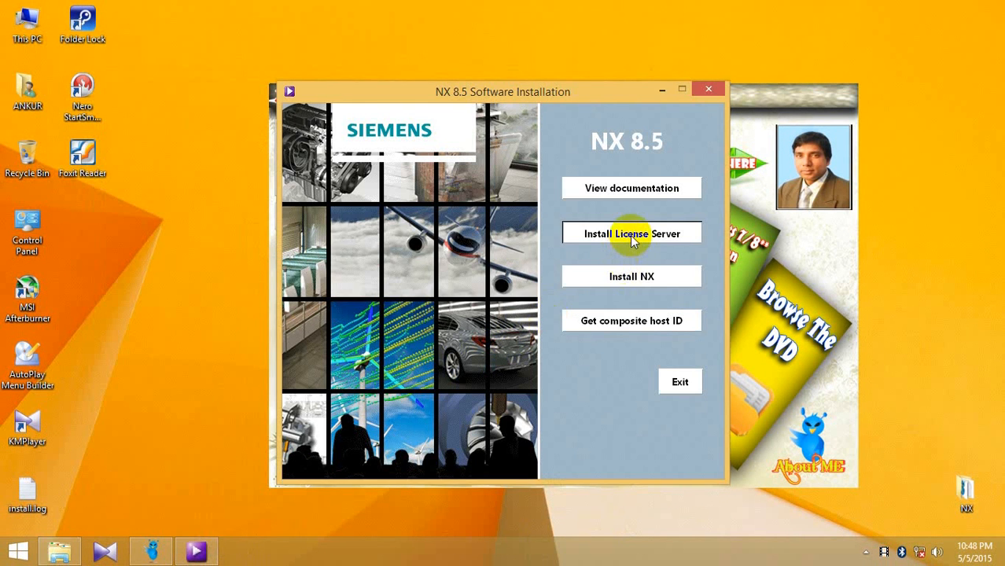
Start the license server installation in English and proceed with the Repair option to the license file choice.
click(631, 236)
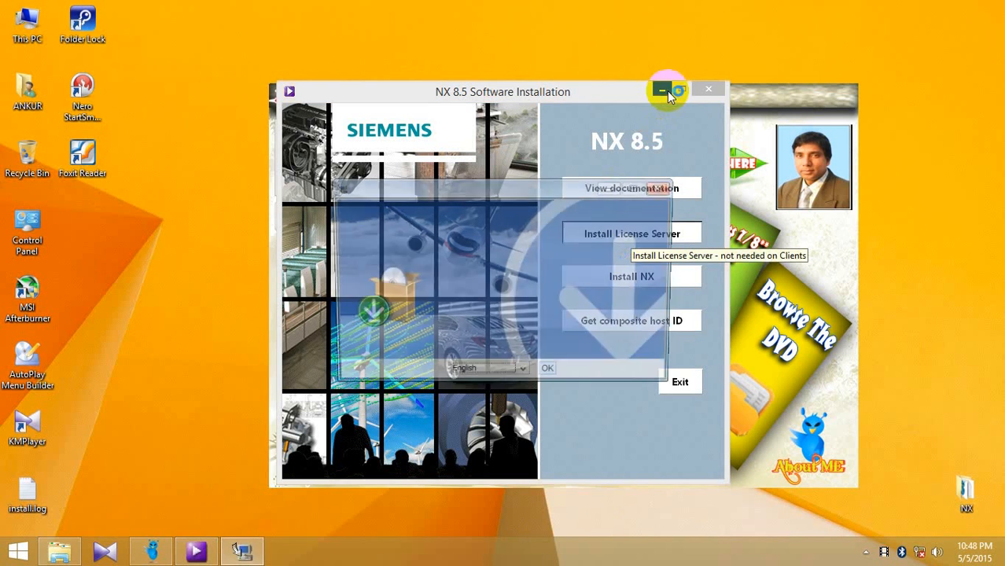
click(548, 374)
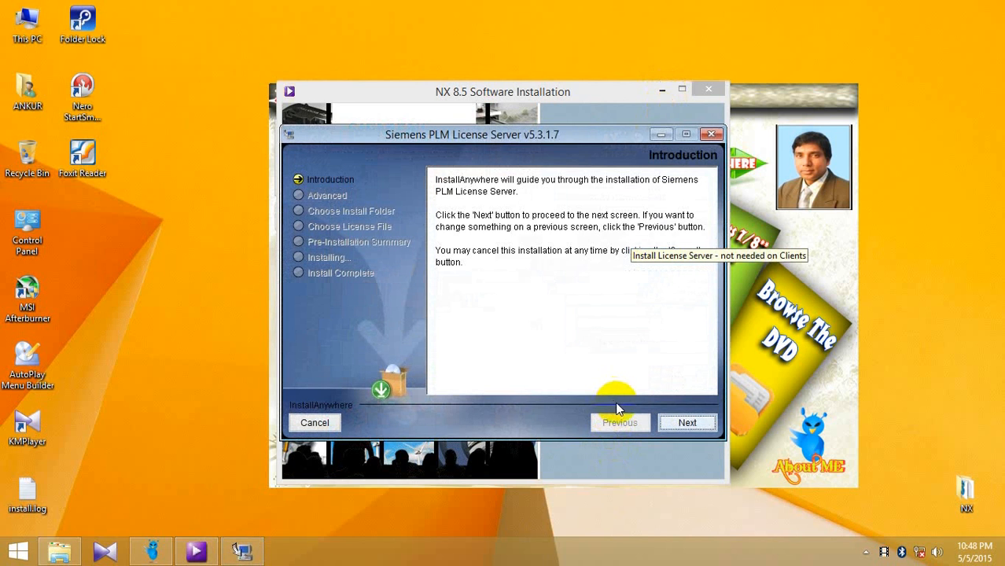
click(691, 423)
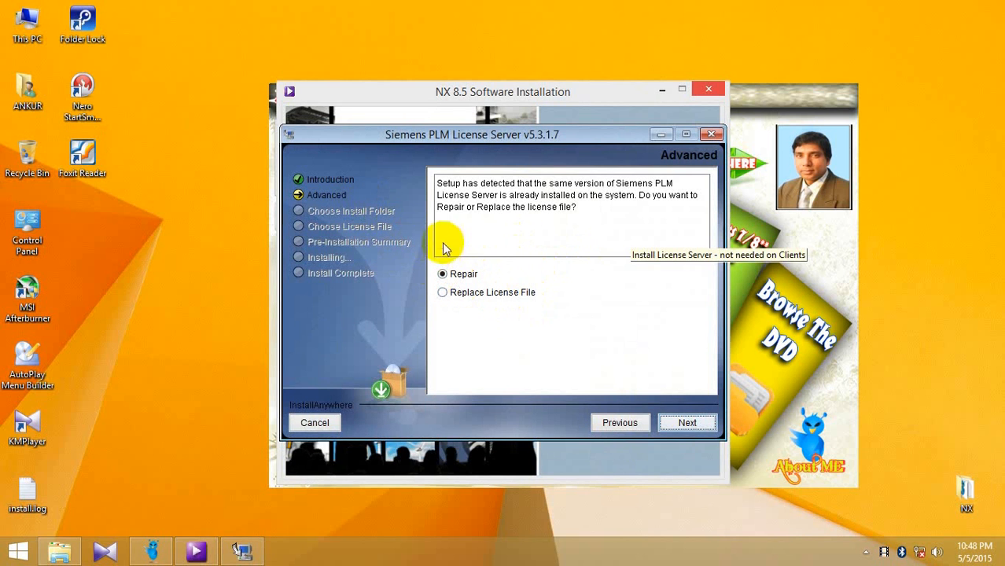
click(688, 424)
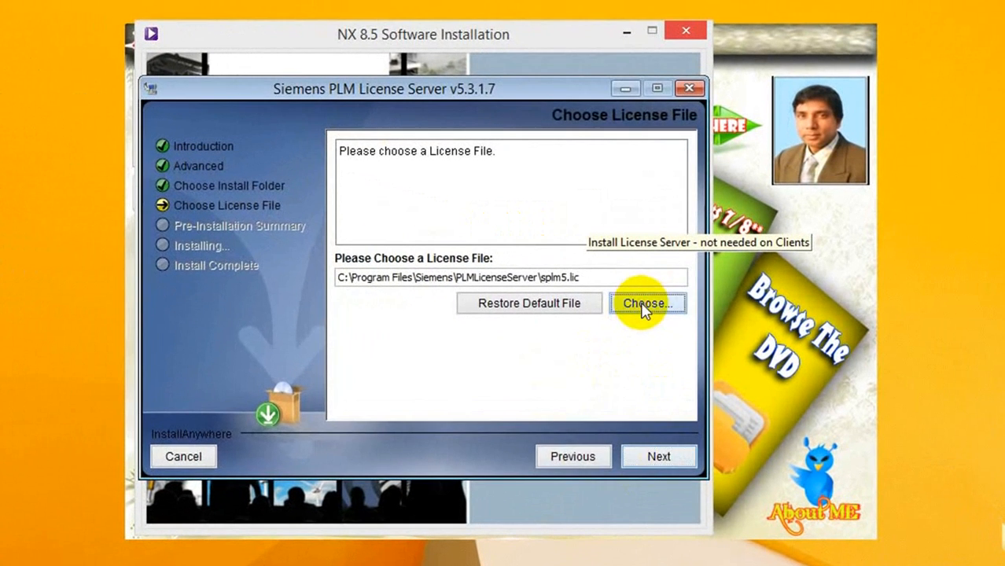
Browse for the license file in the desktop's NX\BROWSE\Crack\UGS_Licensing_SSQ folder.
click(643, 309)
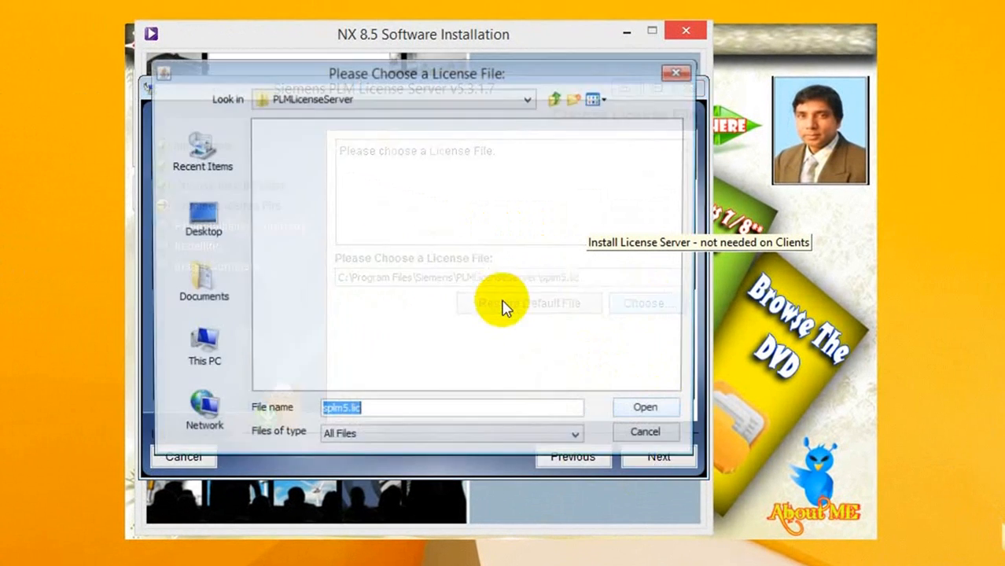
drag(336, 68, 228, 88)
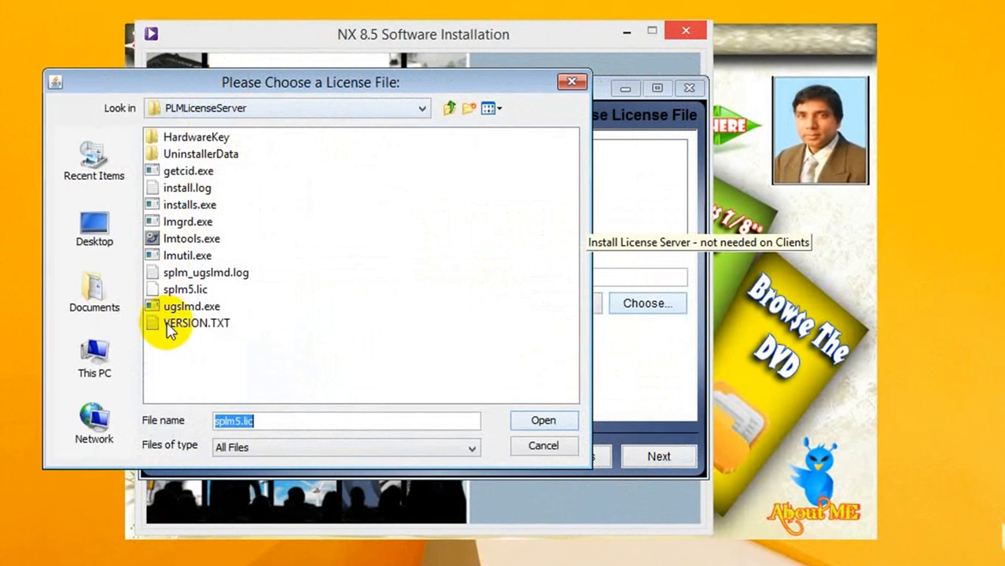
click(92, 230)
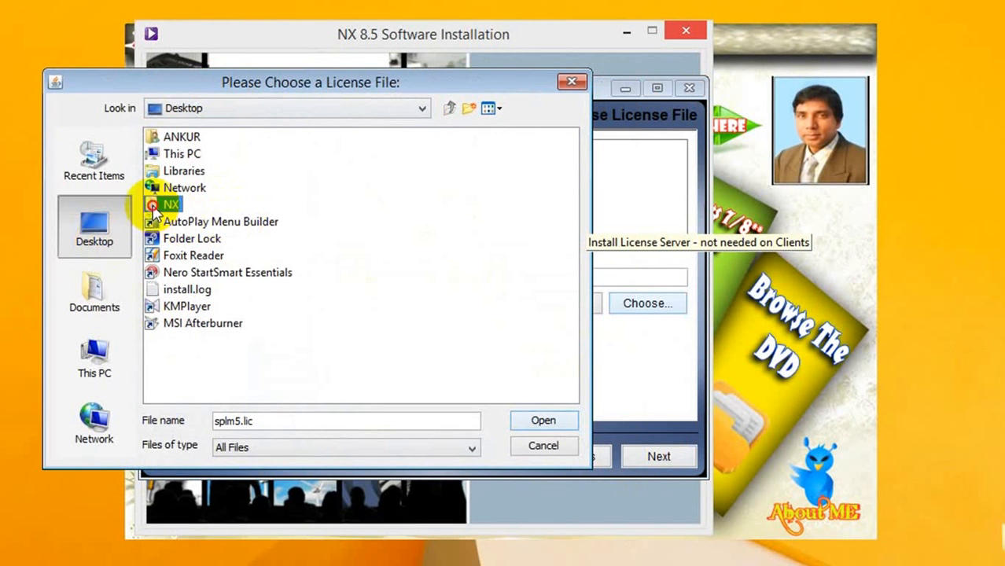
double_click(155, 207)
double_click(182, 137)
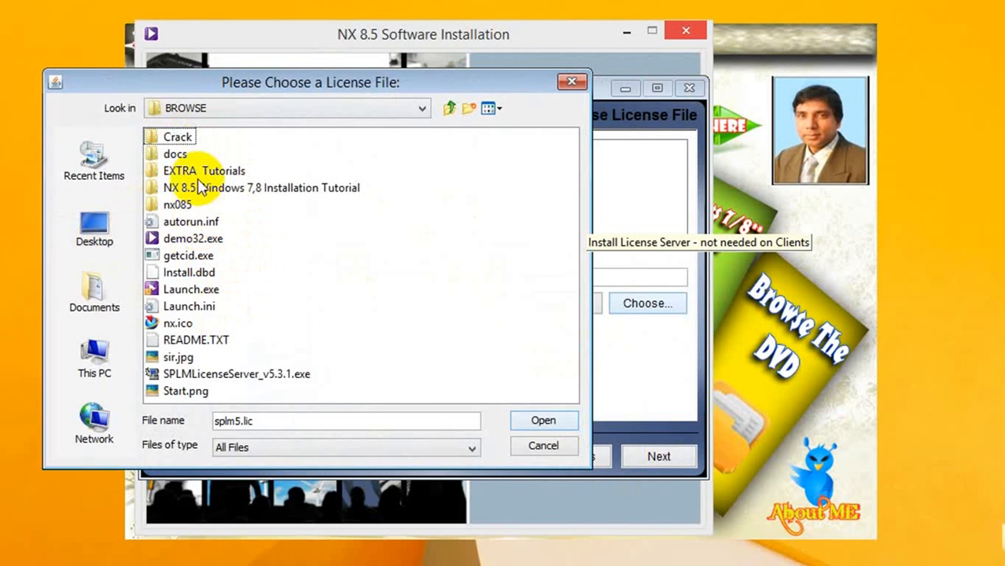
double_click(169, 139)
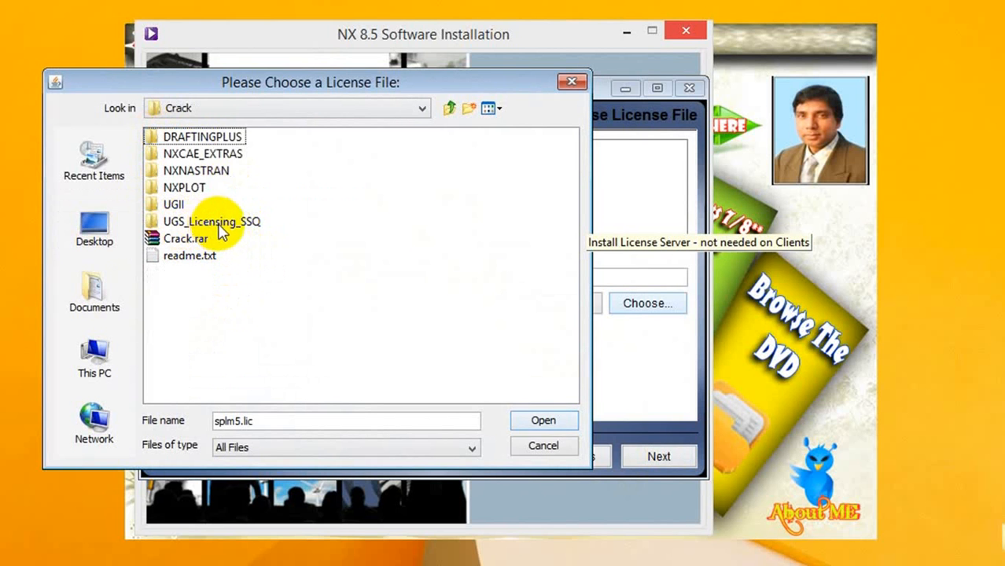
click(244, 224)
click(246, 221)
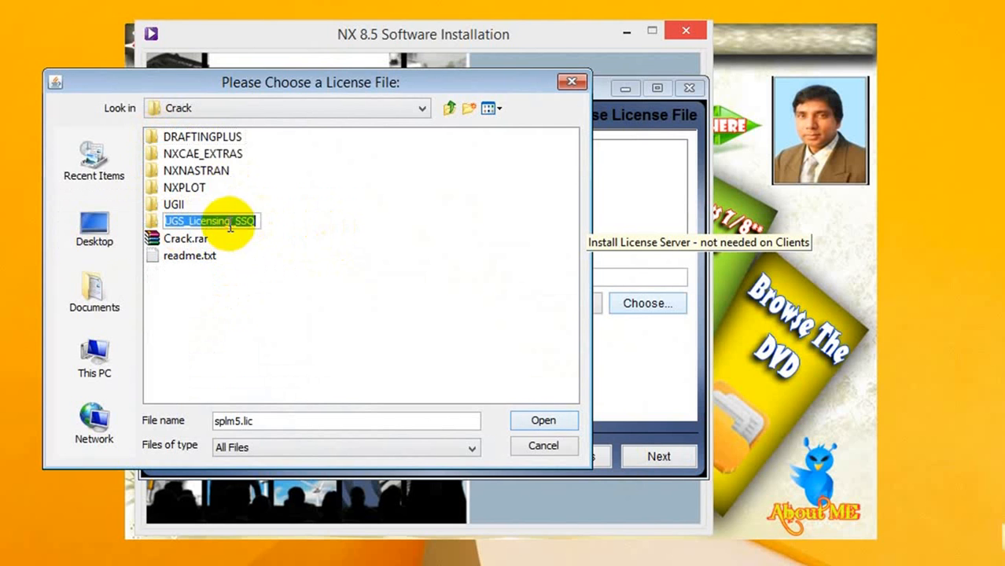
click(311, 291)
double_click(220, 221)
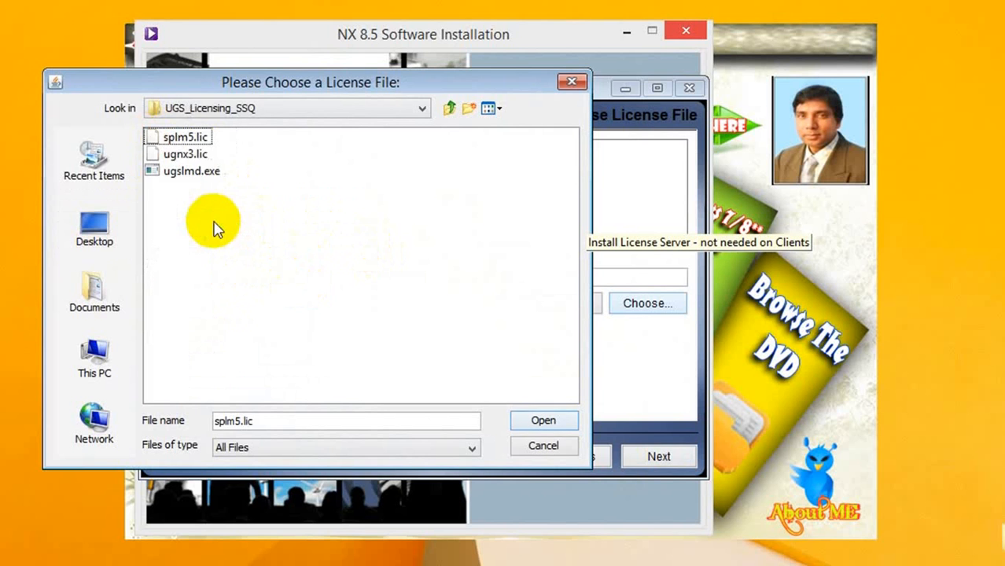
Try to bring up the file options for splm5.lic within the license file chooser.
right_click(203, 144)
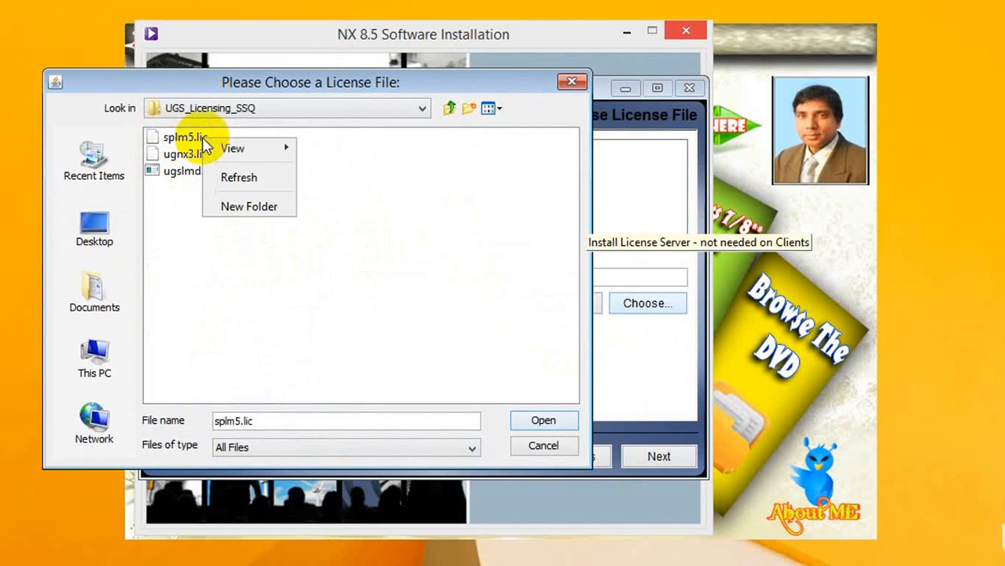
click(174, 136)
click(175, 138)
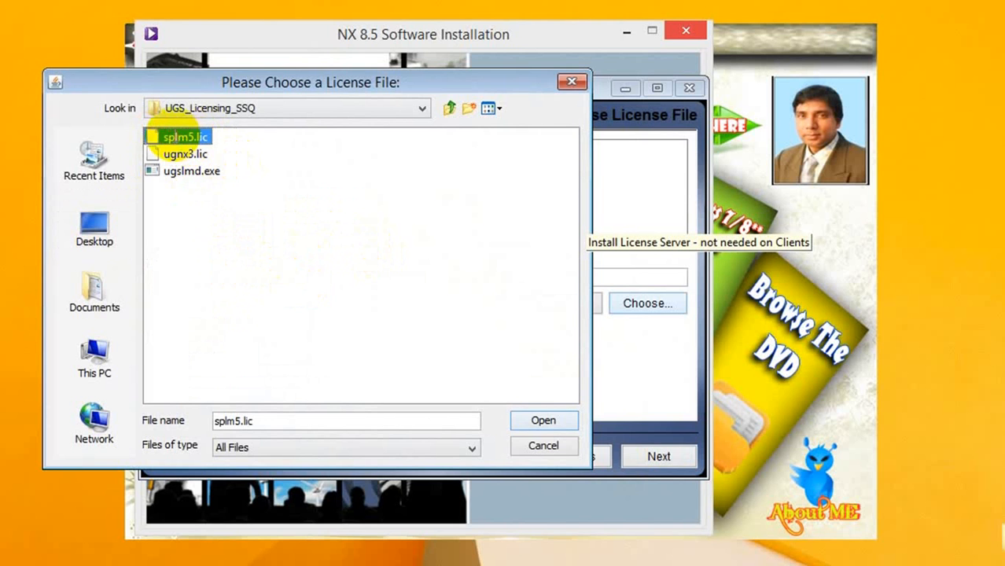
click(158, 139)
click(238, 146)
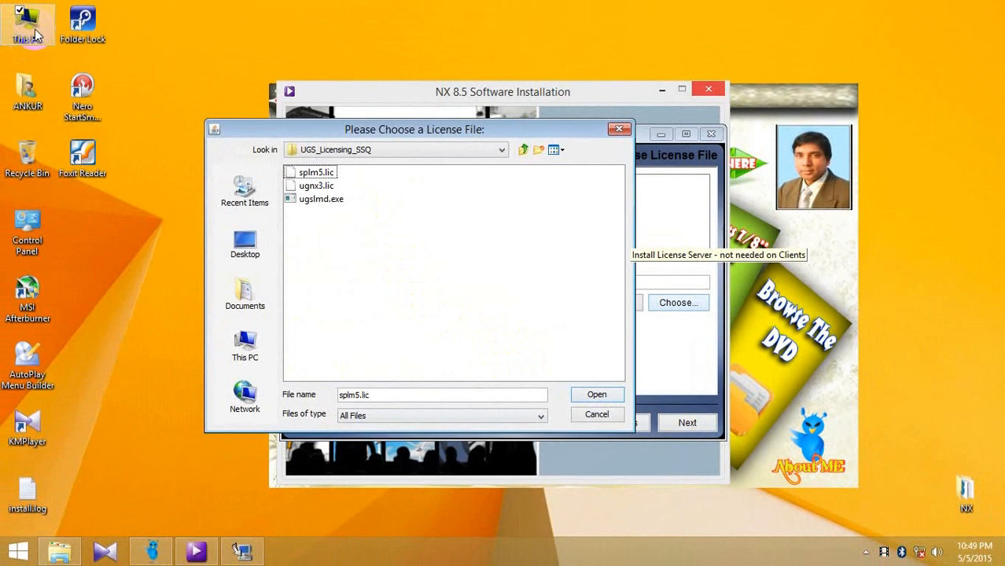
Open this computer's system properties, and open splm5.lic from the DVD's Crack\UGS_Licensing_SSQ folder in Notepad.
right_click(34, 35)
click(79, 185)
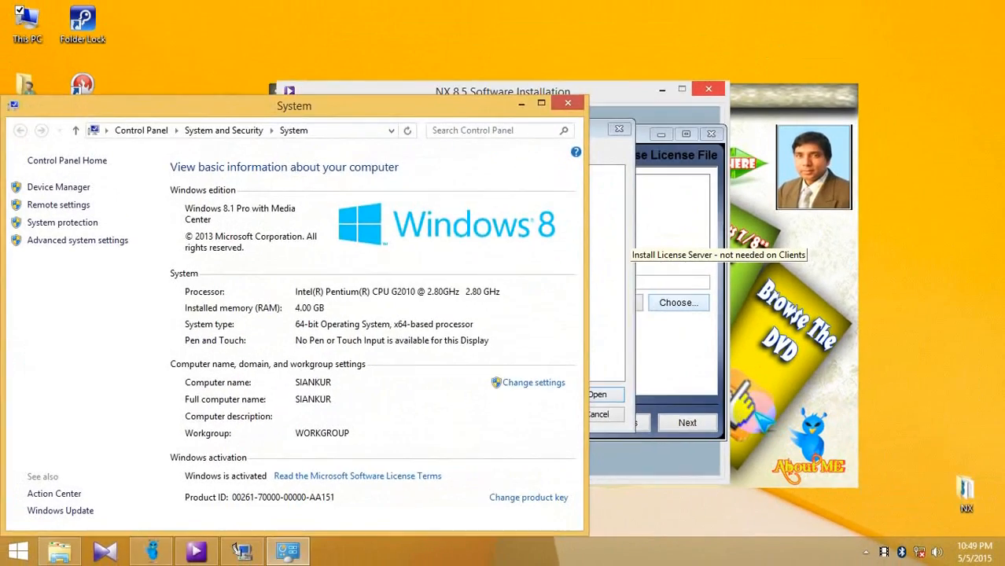
click(865, 390)
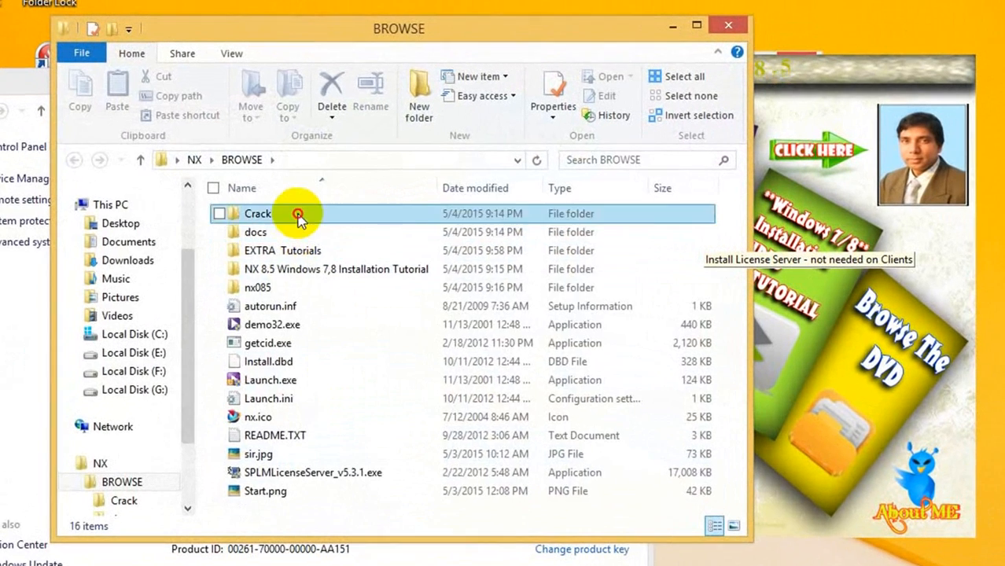
double_click(257, 216)
double_click(298, 309)
click(250, 214)
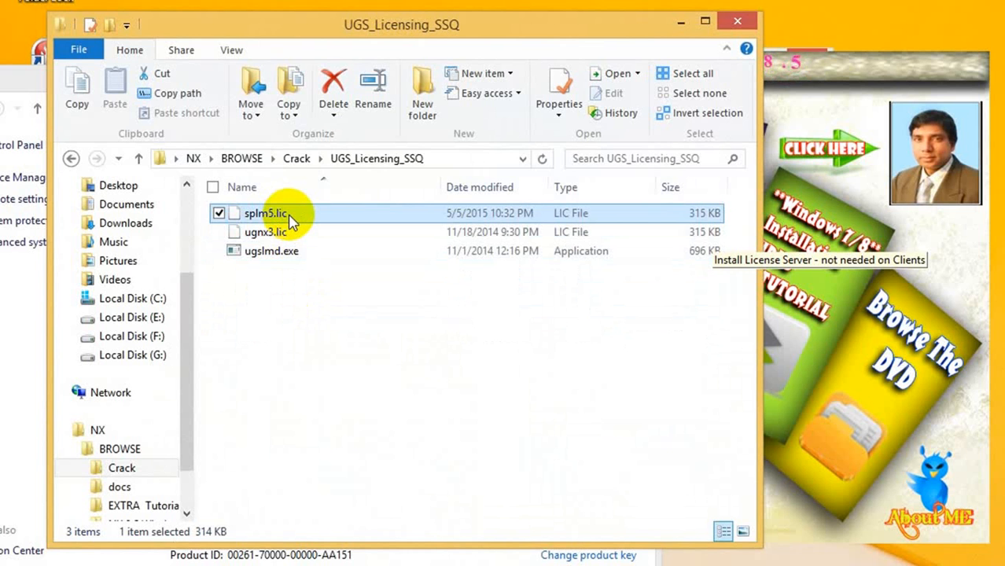
right_click(289, 220)
click(367, 229)
click(464, 204)
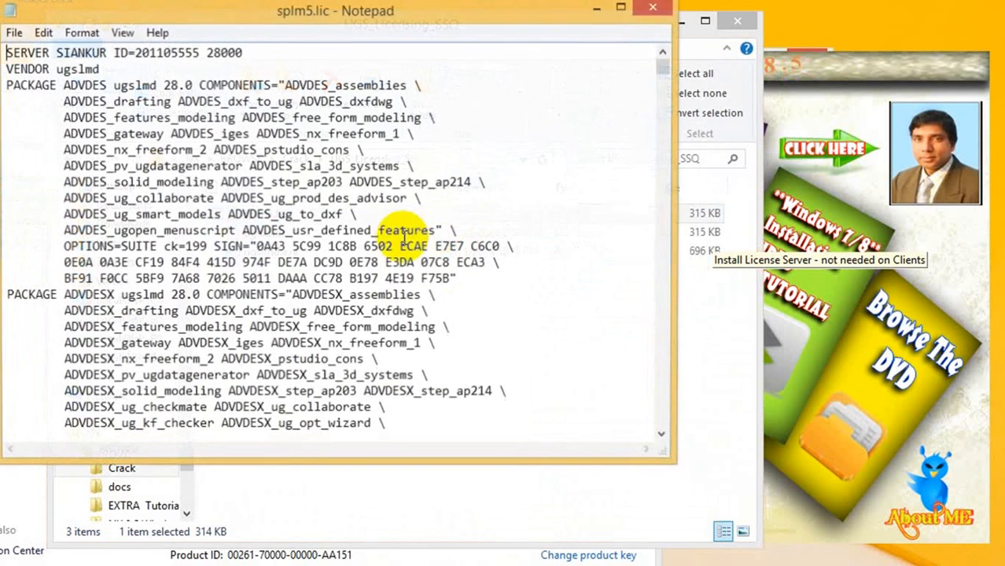
Arrange the System and Notepad windows side by side and compare the computer name with the SERVER name in splm5.lic.
drag(224, 18, 646, 76)
click(1, 333)
drag(250, 76, 0, 147)
click(755, 77)
drag(755, 78, 895, 91)
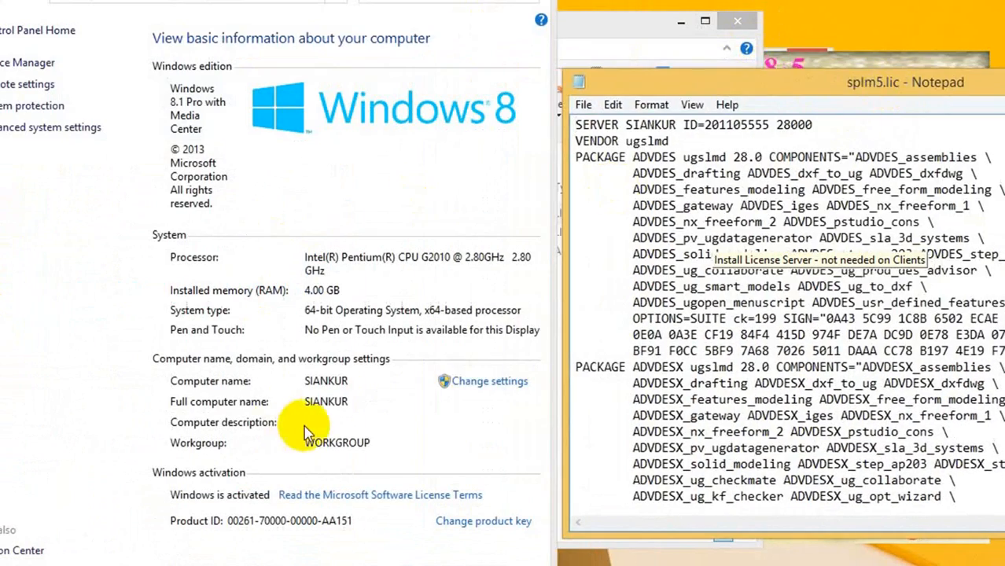
click(322, 397)
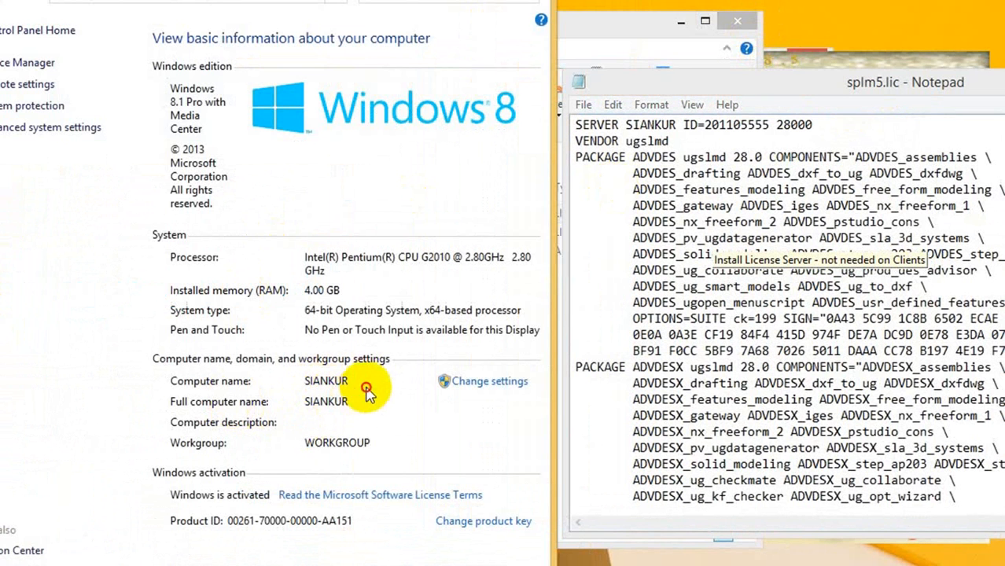
click(628, 128)
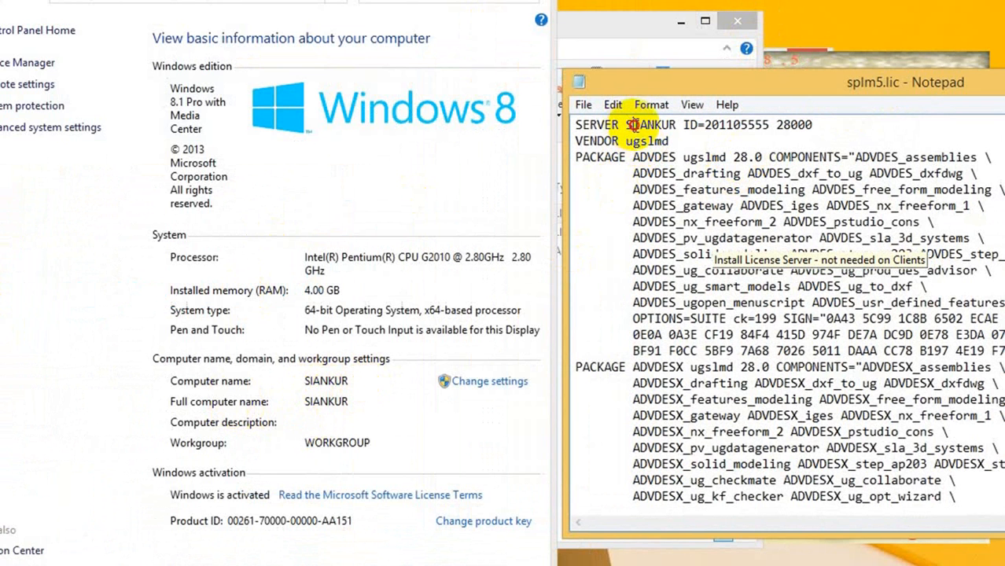
mouse_move(667, 128)
mouse_down()
mouse_move(676, 127)
mouse_move(655, 129)
mouse_up()
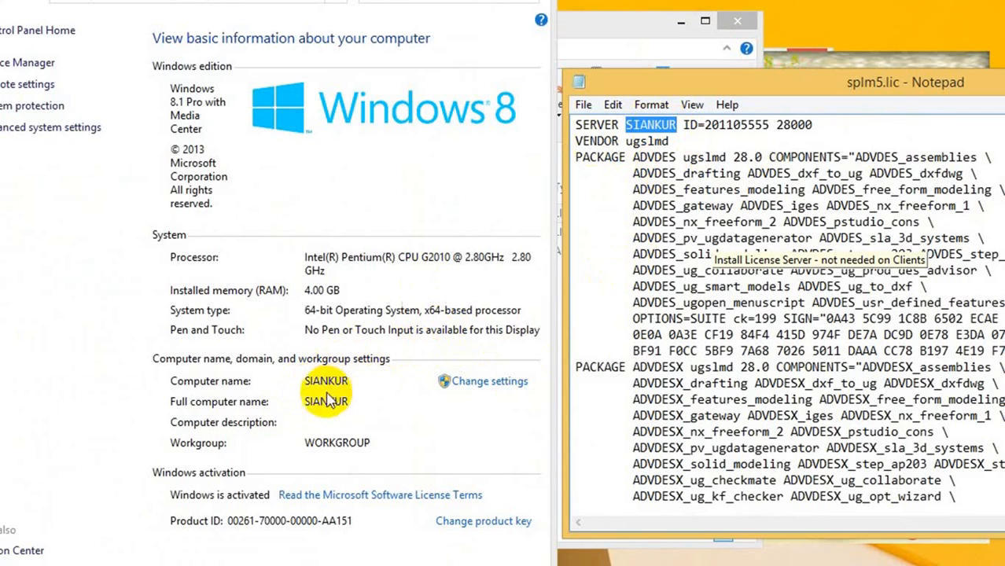
Close the UGS_Licensing_SSQ folder window, the license file chooser and the Notepad window.
drag(644, 84, 881, 229)
drag(645, 25, 415, 188)
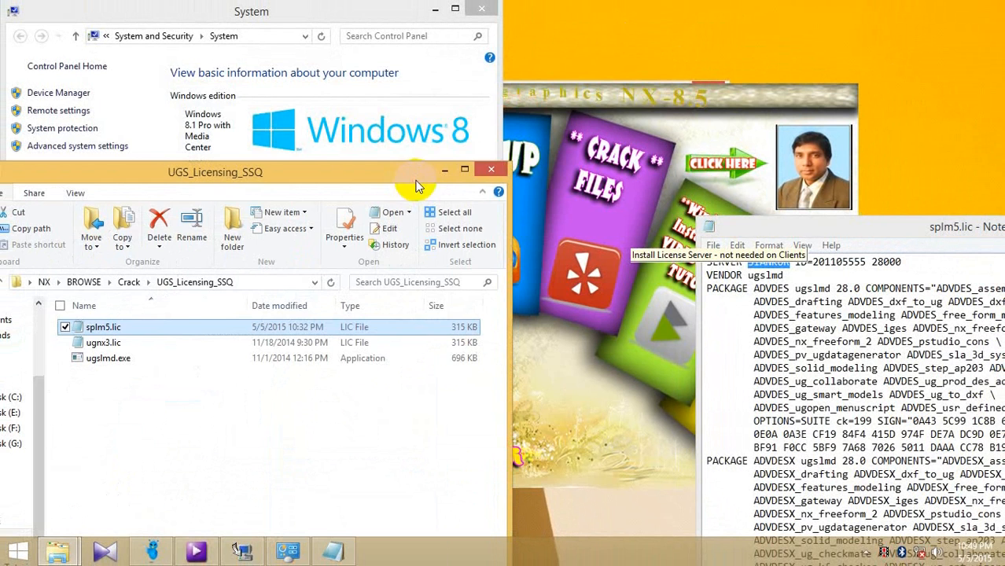
click(488, 170)
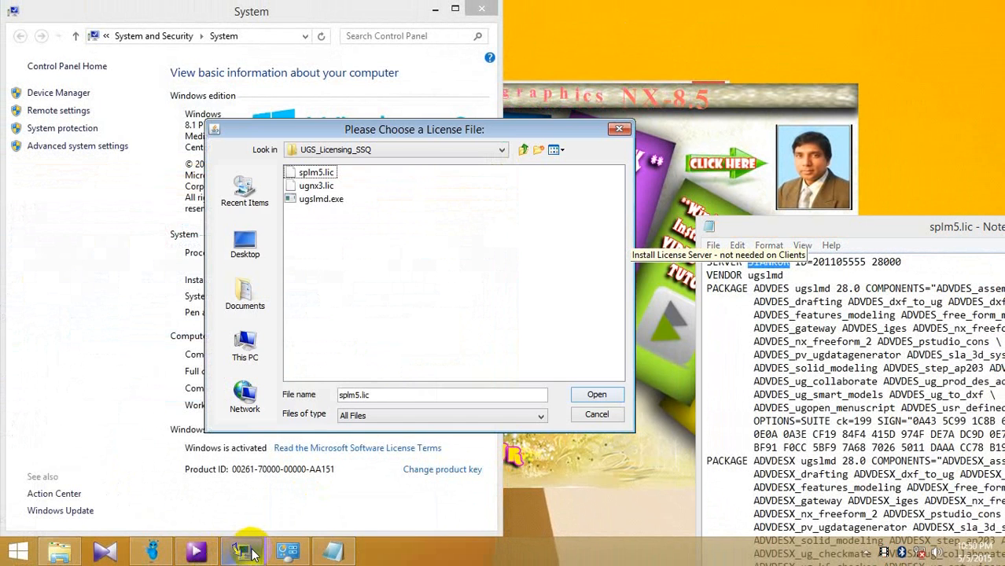
click(595, 414)
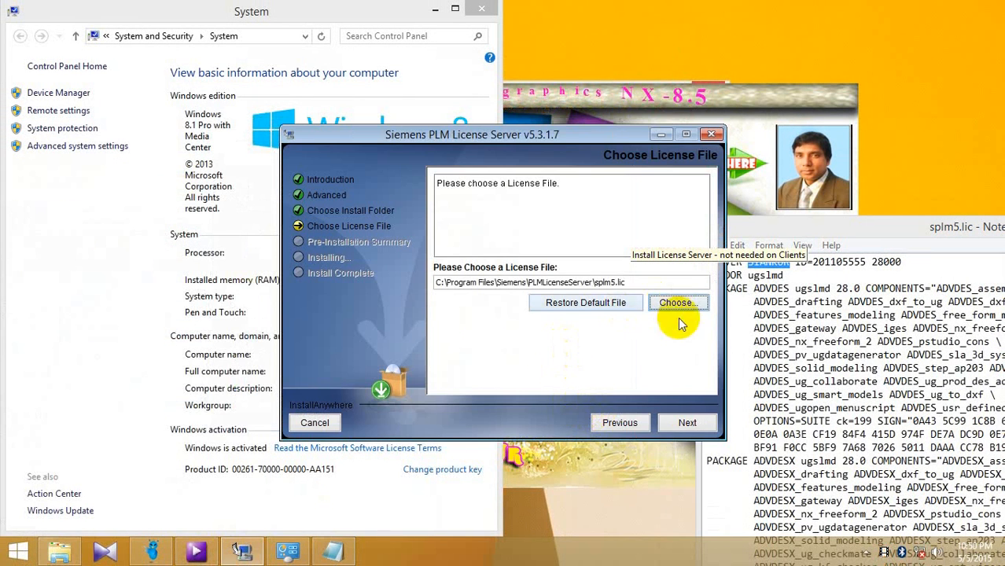
drag(807, 223, 465, 169)
click(875, 163)
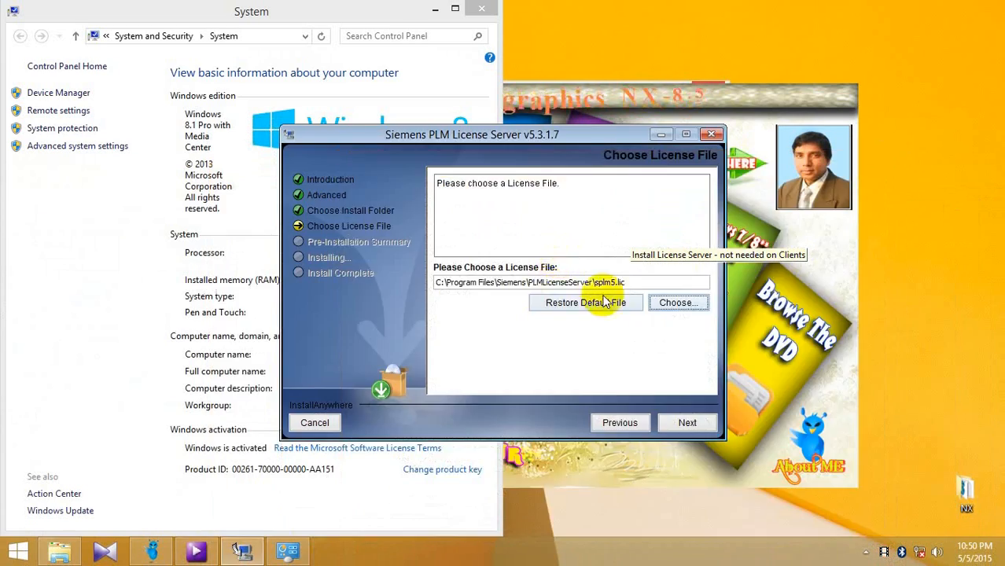
Choose splm5.lic from the desktop's NX\BROWSE\Crack\UGS_Licensing_SSQ folder as the license file and proceed to the pre-installation summary.
click(673, 303)
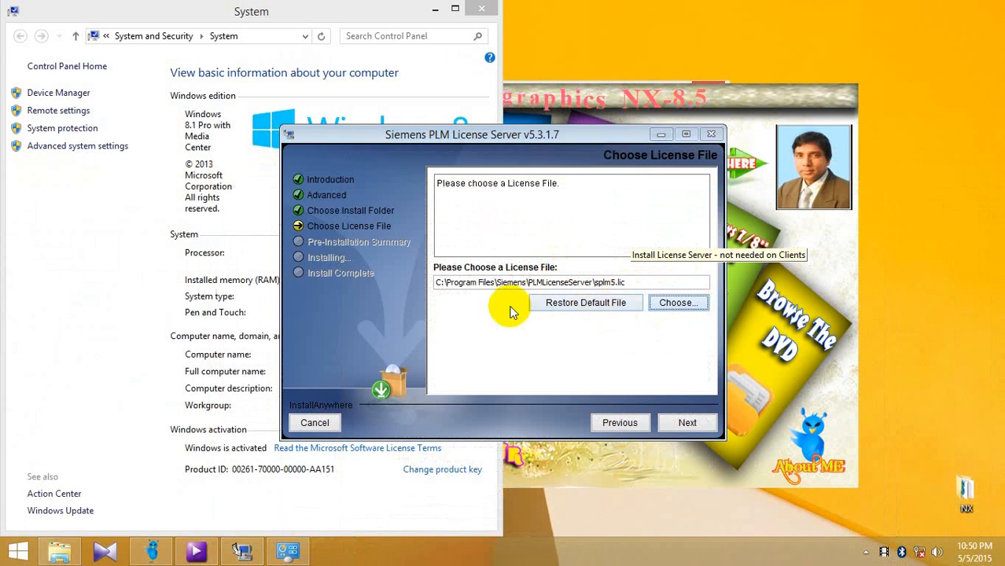
click(328, 236)
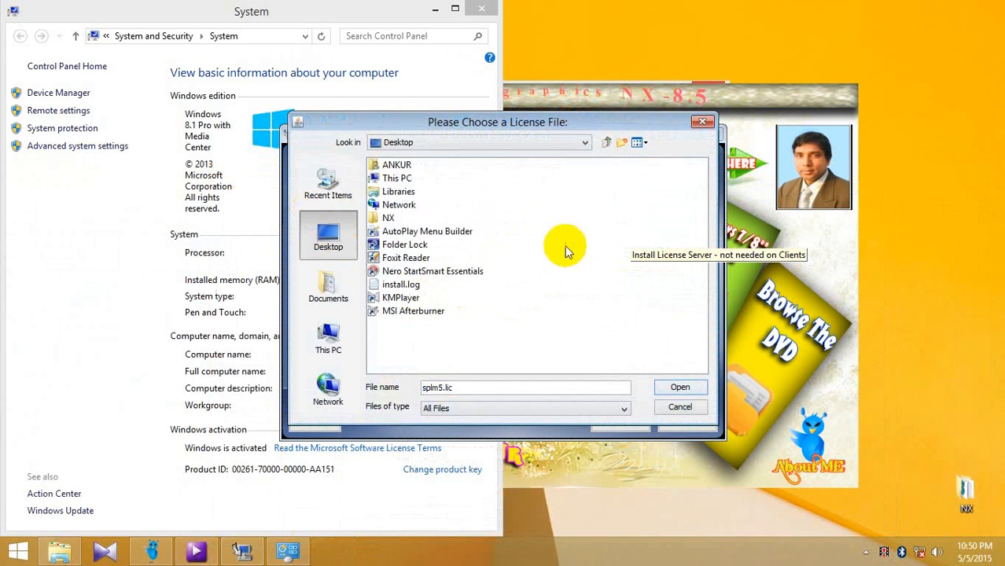
double_click(386, 217)
double_click(400, 166)
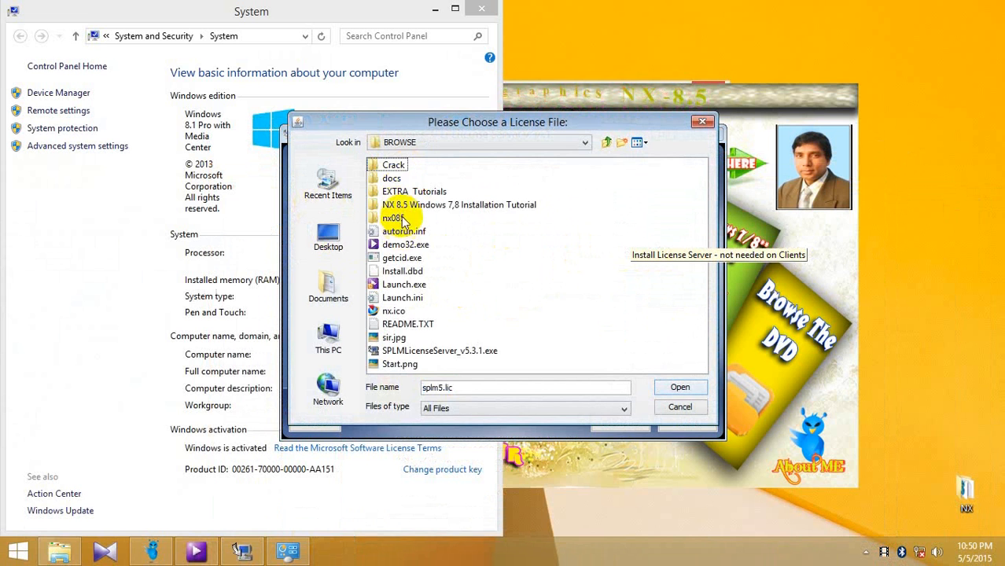
double_click(398, 164)
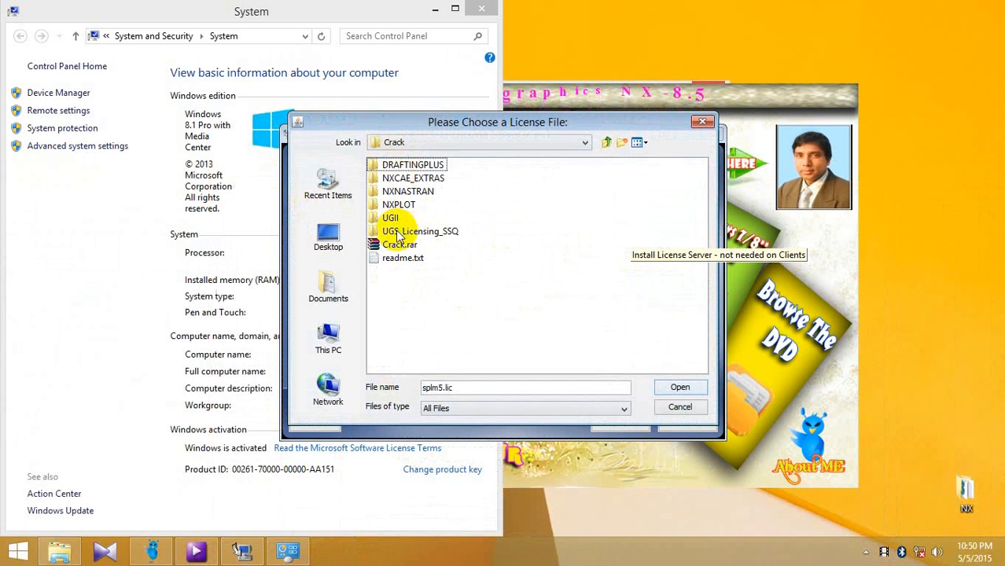
click(432, 292)
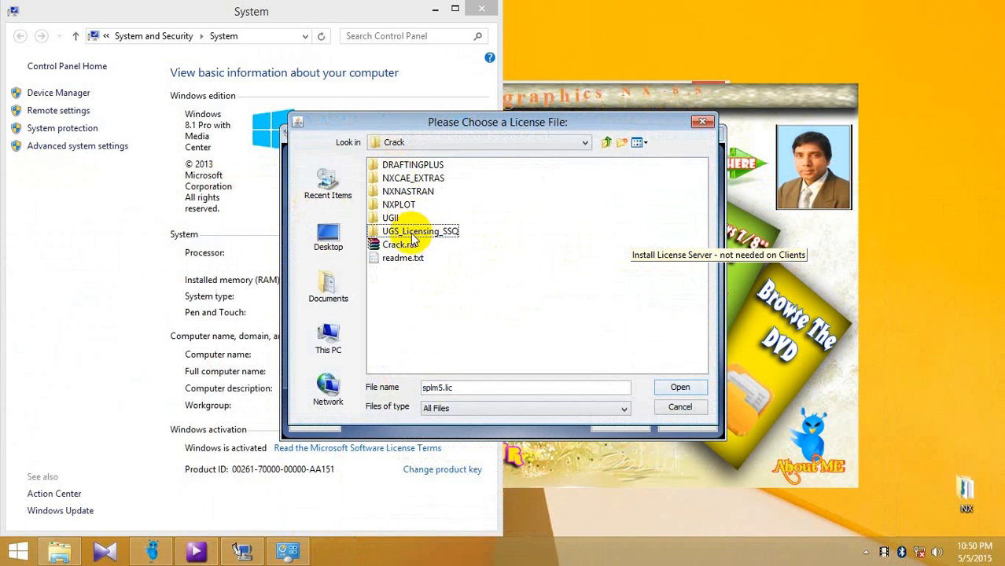
double_click(408, 232)
double_click(403, 165)
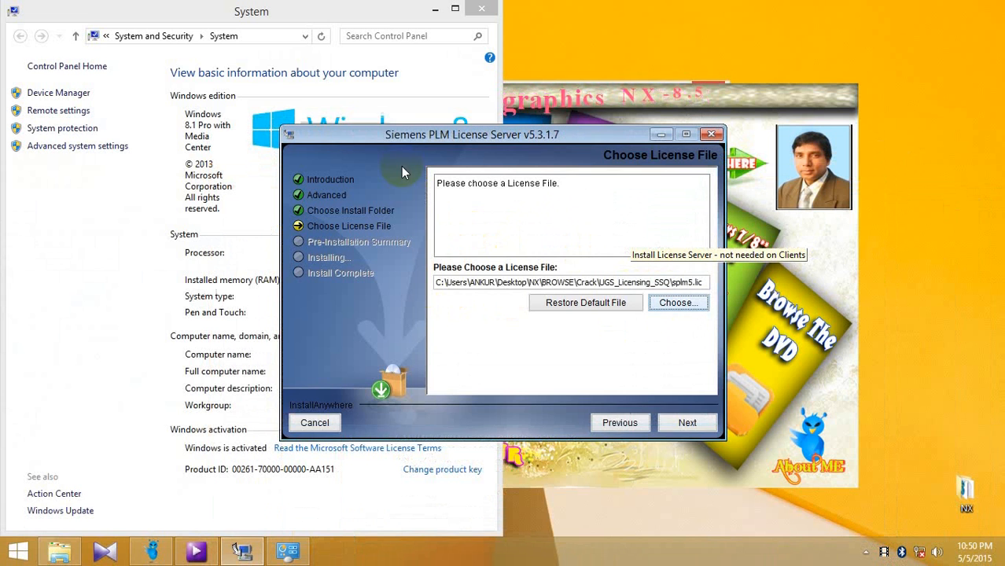
click(687, 423)
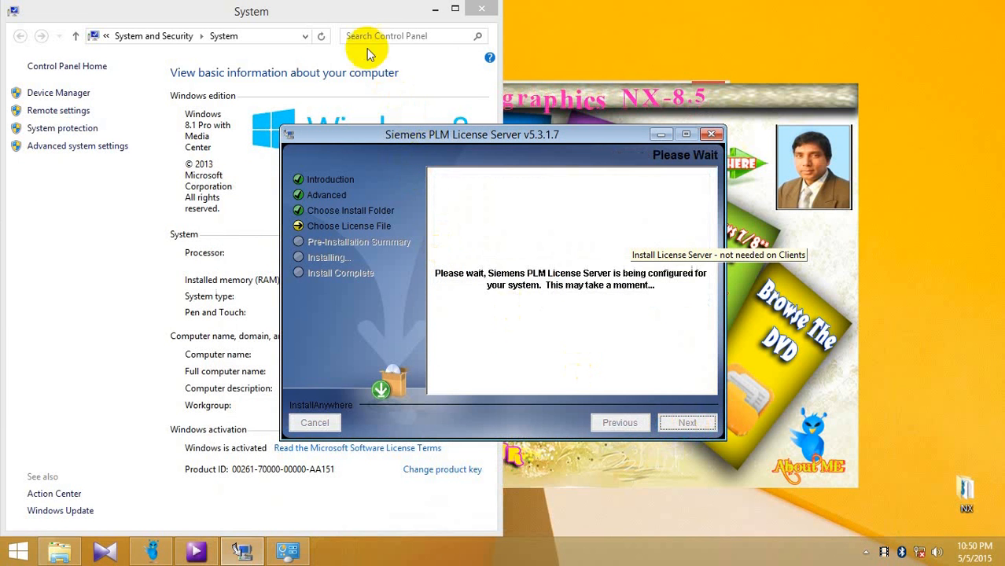
Close the System window and bring up the JAVA folder with JAVA7u25-windows-i586.exe beside the license server installer.
click(483, 19)
click(482, 11)
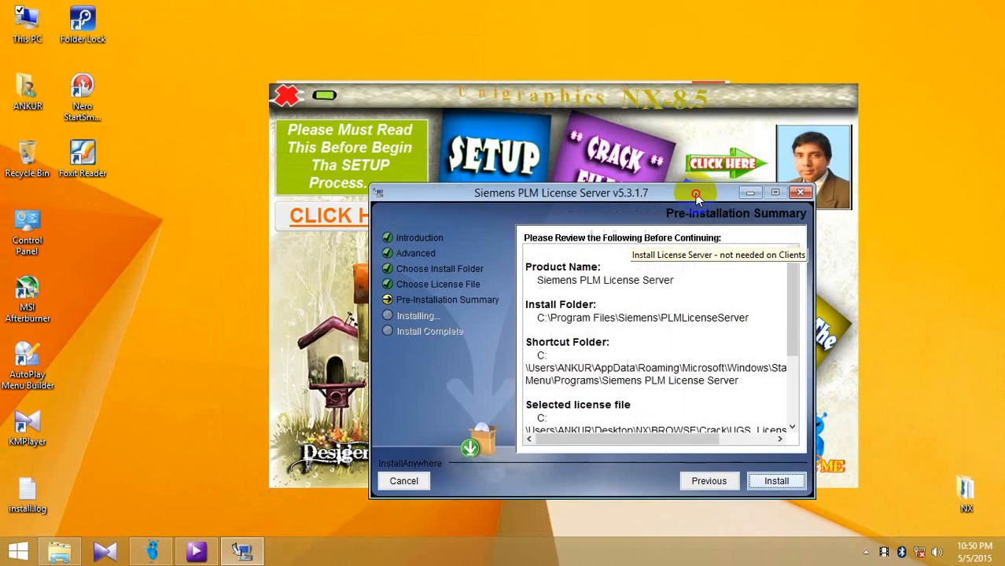
drag(426, 98, 182, 58)
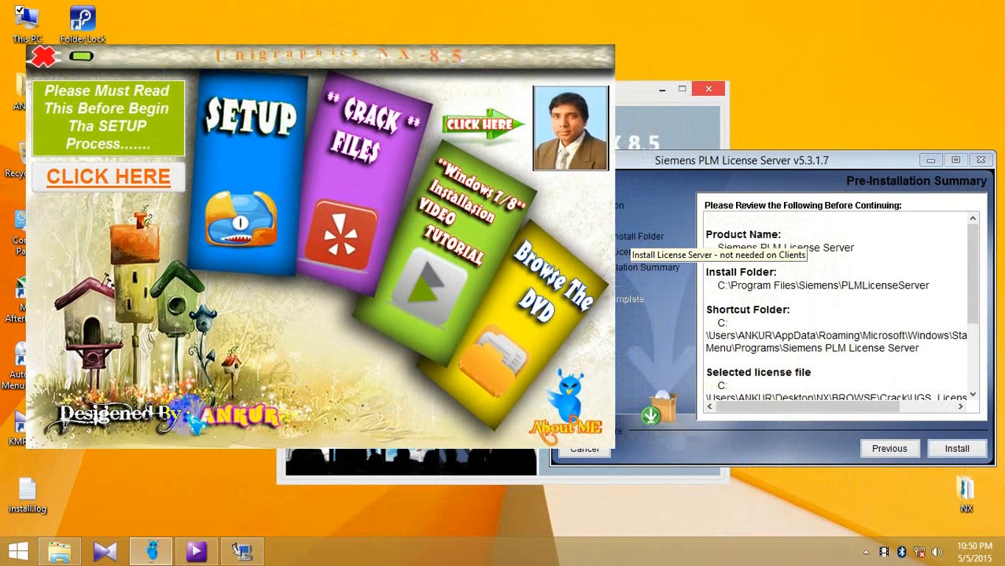
click(60, 552)
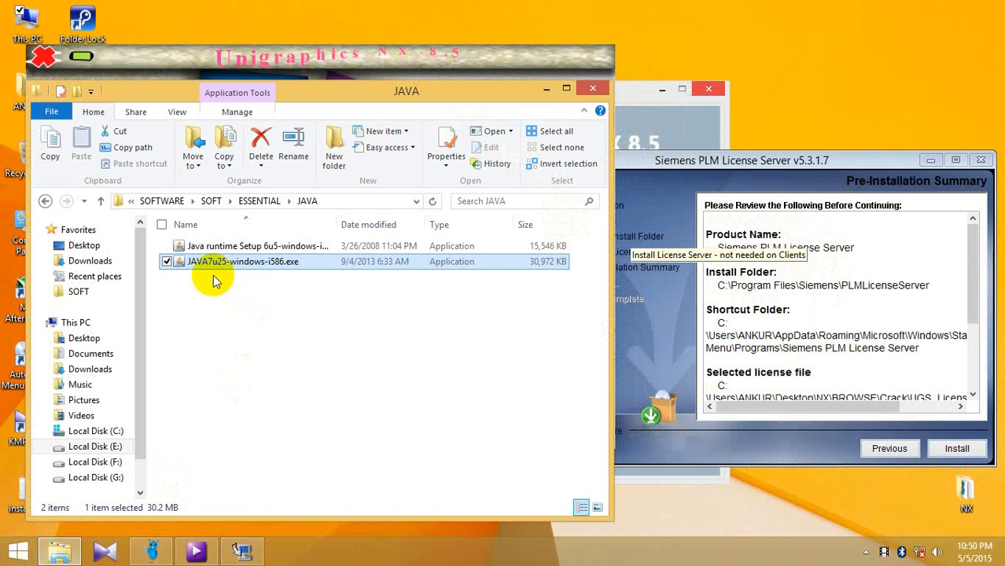
drag(201, 281, 281, 266)
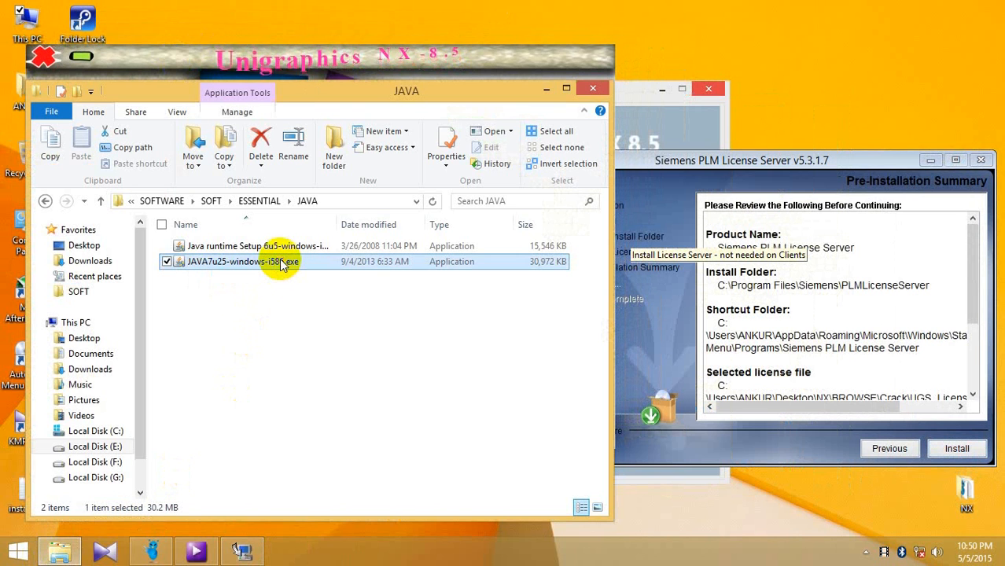
Start the license server installation from the pre-installation summary and shift the JAVA folder window slightly.
click(803, 457)
click(956, 448)
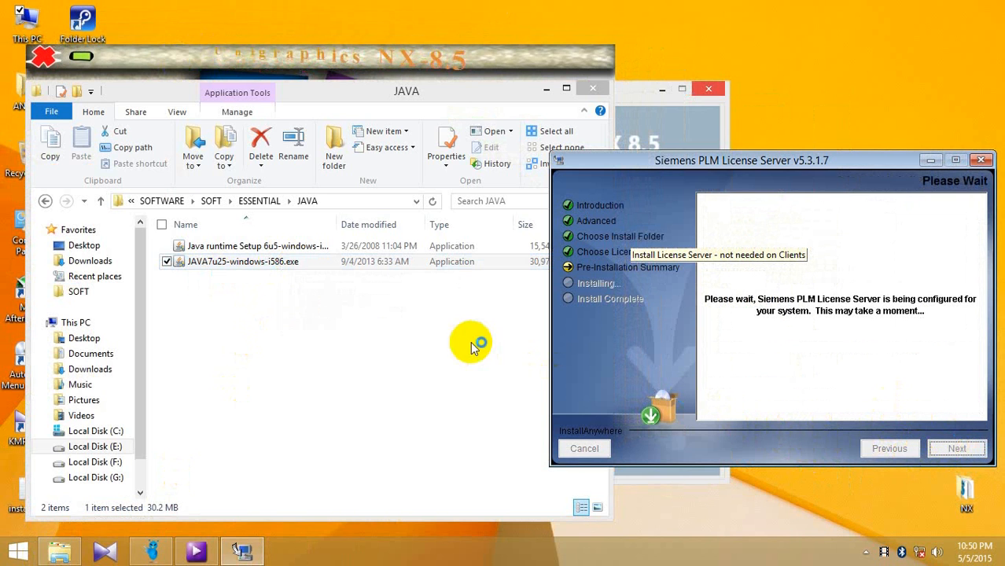
drag(299, 99, 289, 103)
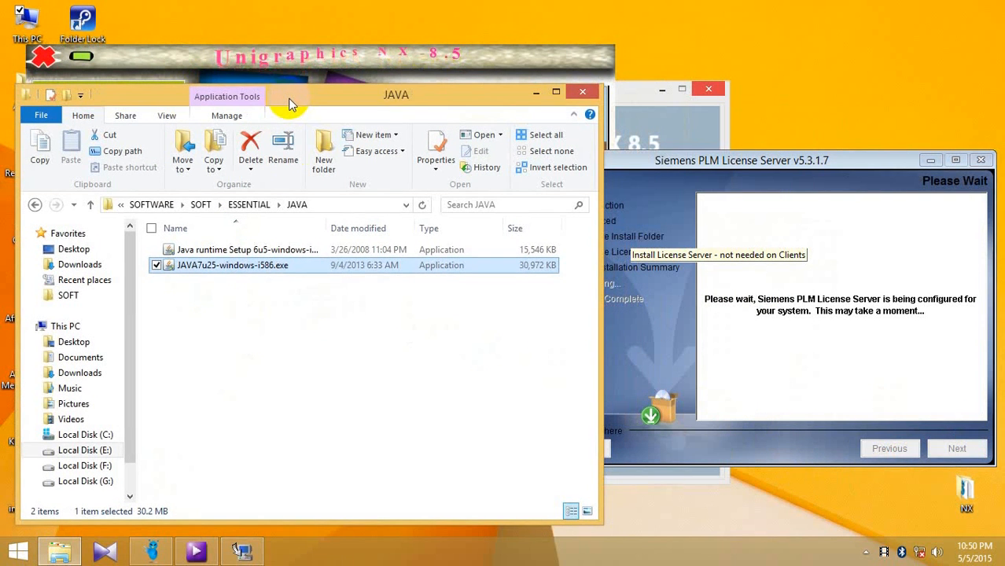
Close the JAVA folder window and force the unresponsive NX 8.5 Software Installation launcher to close.
drag(186, 311, 275, 261)
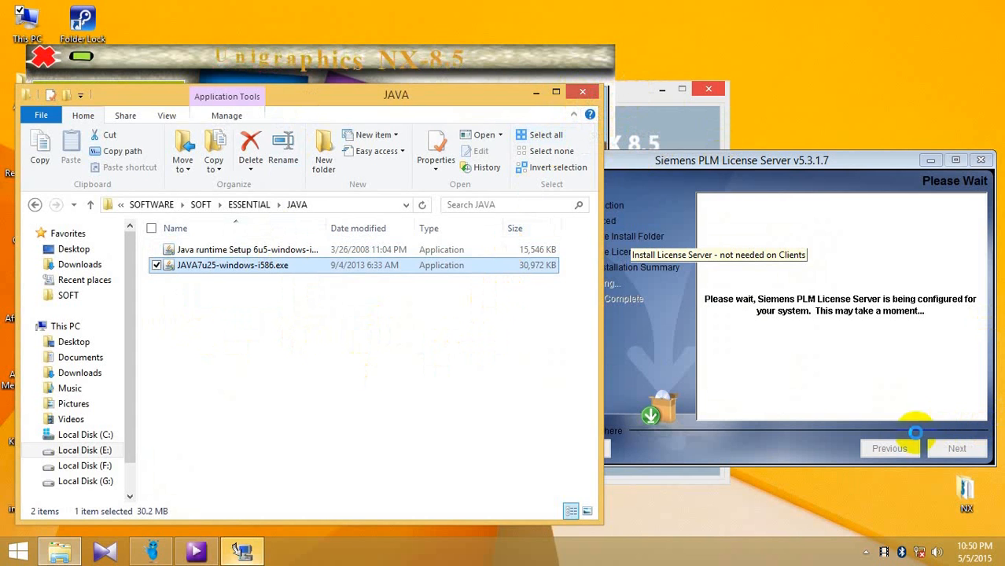
click(586, 92)
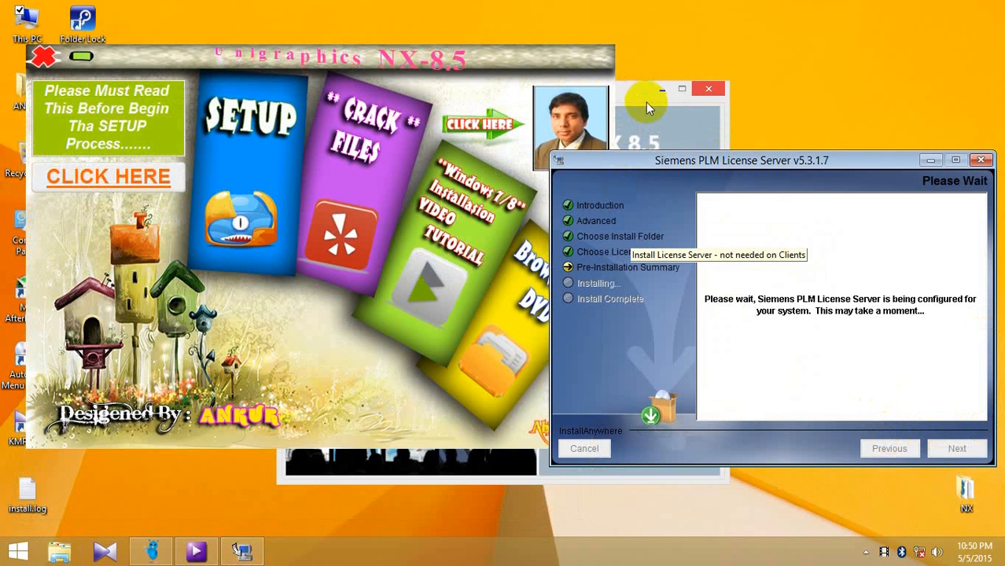
click(621, 97)
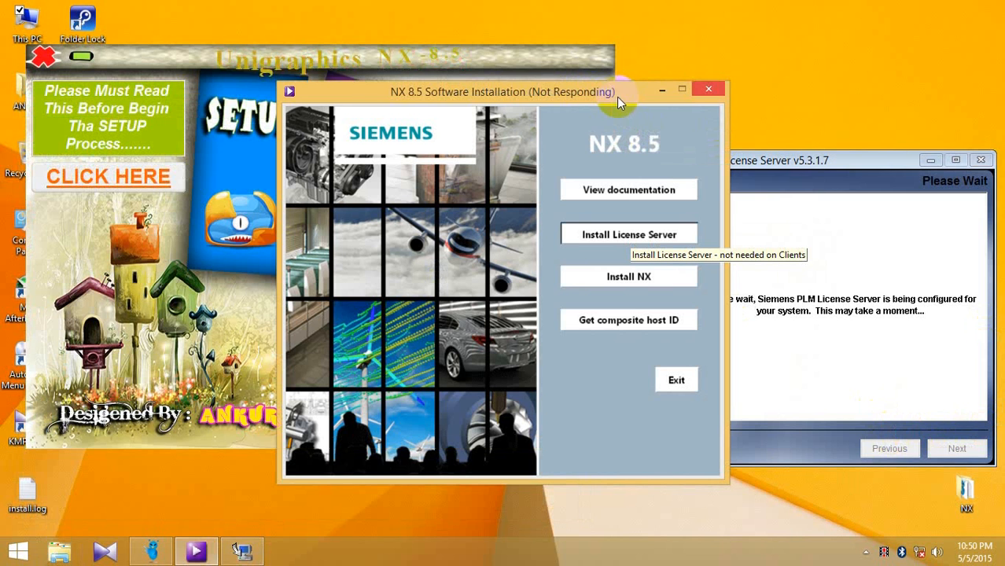
click(711, 93)
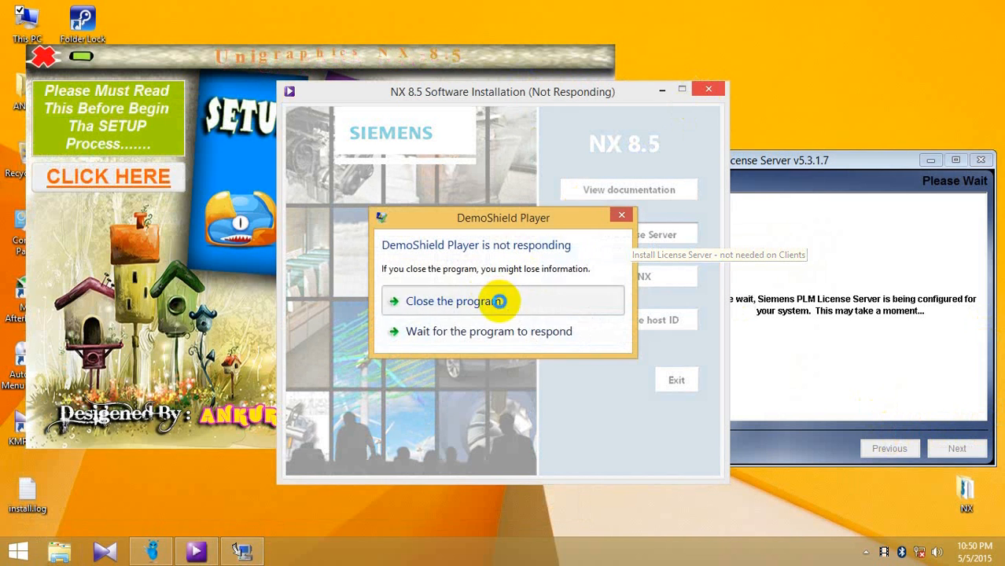
click(497, 297)
Bring the Siemens PLM License Server installer forward and move it clear of the DVD menu's video tutorial card.
click(786, 161)
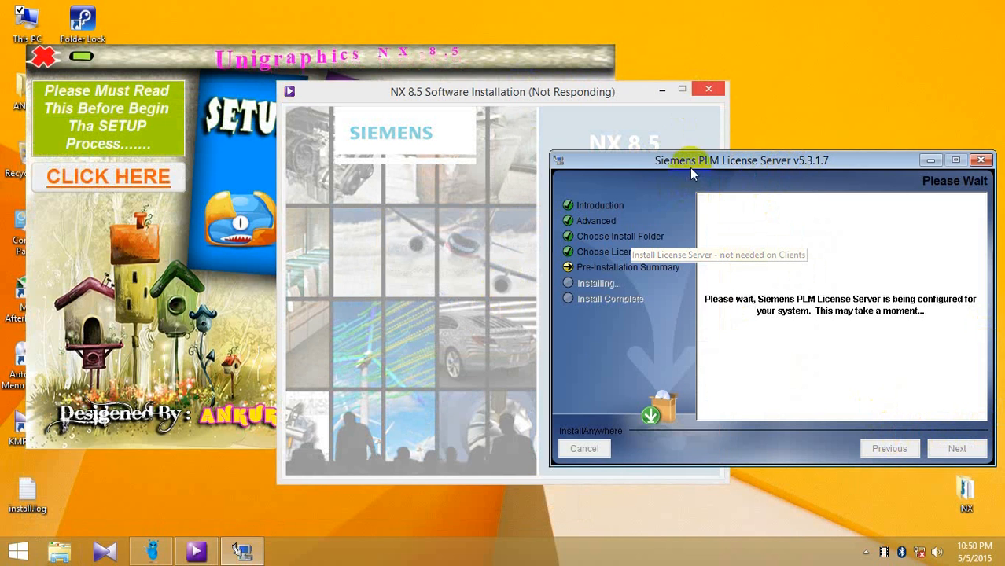
drag(692, 161, 541, 176)
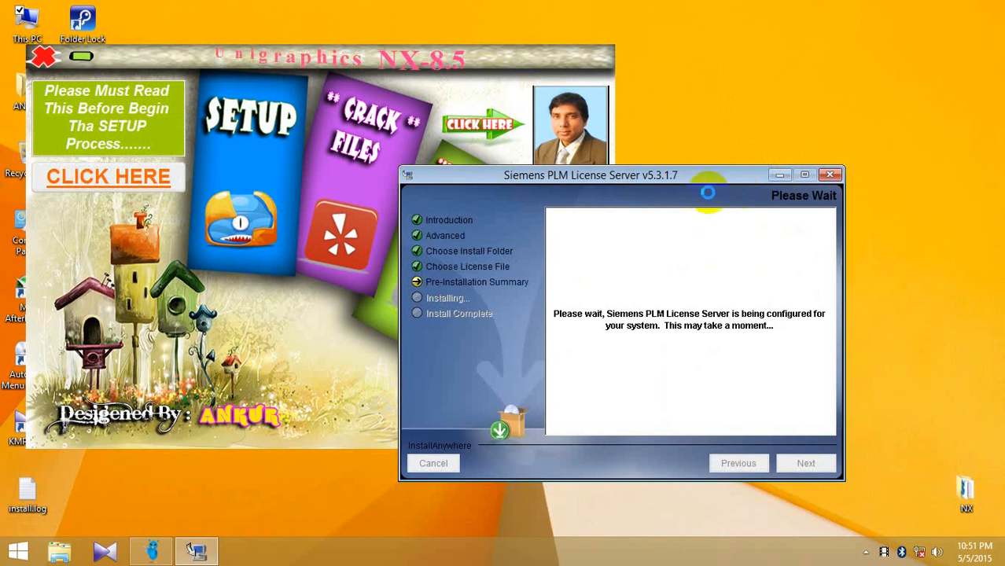
drag(706, 180, 834, 181)
Play the DVD menu's Windows 7/8 installation tutorial at lower volume, skim it in full screen, and return to the normal view.
click(429, 291)
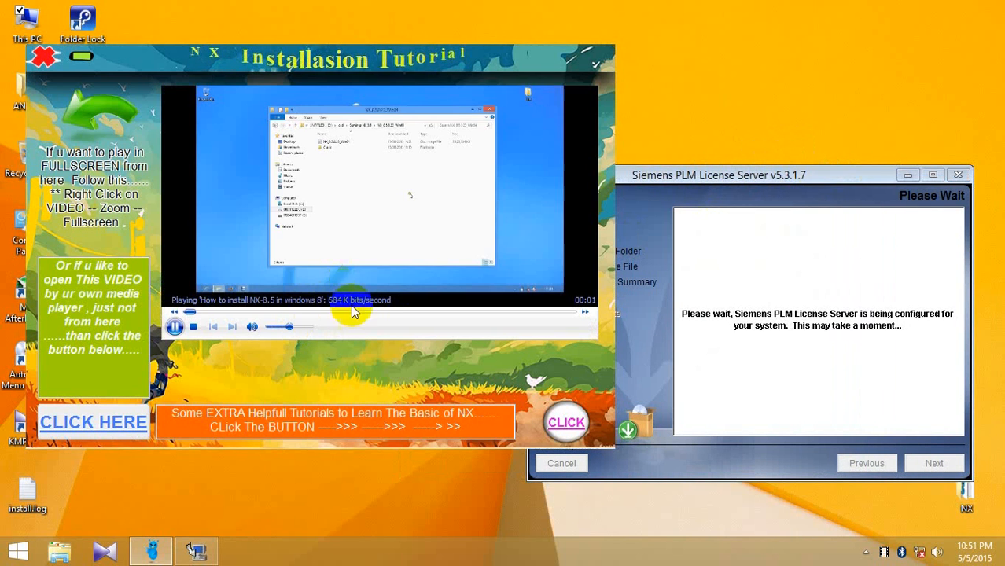
drag(290, 328, 276, 328)
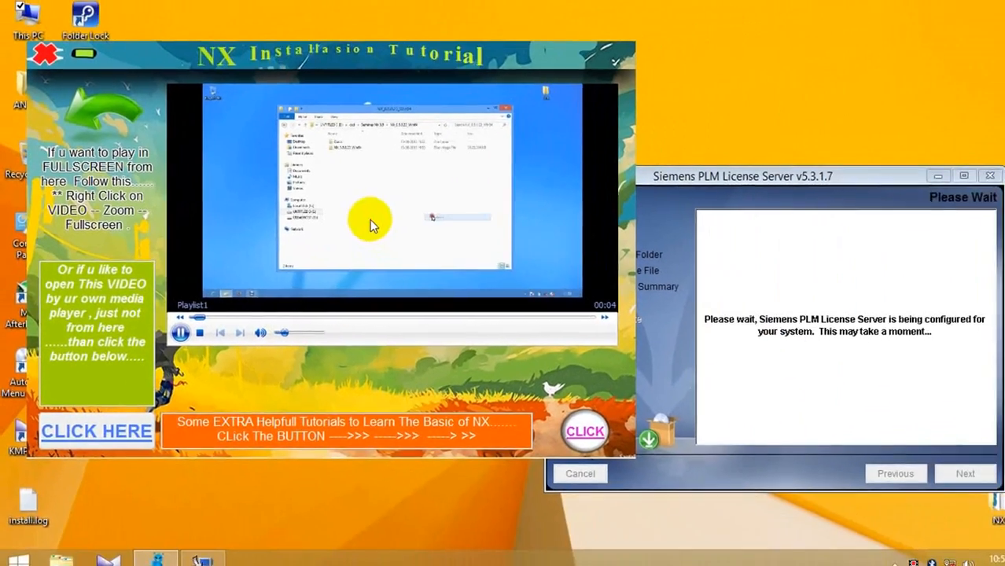
double_click(445, 240)
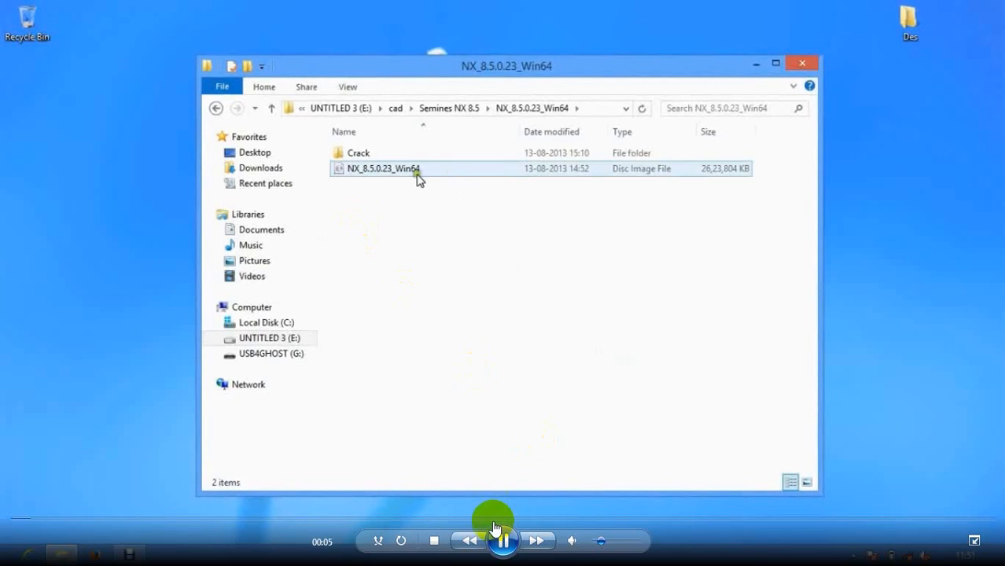
click(568, 519)
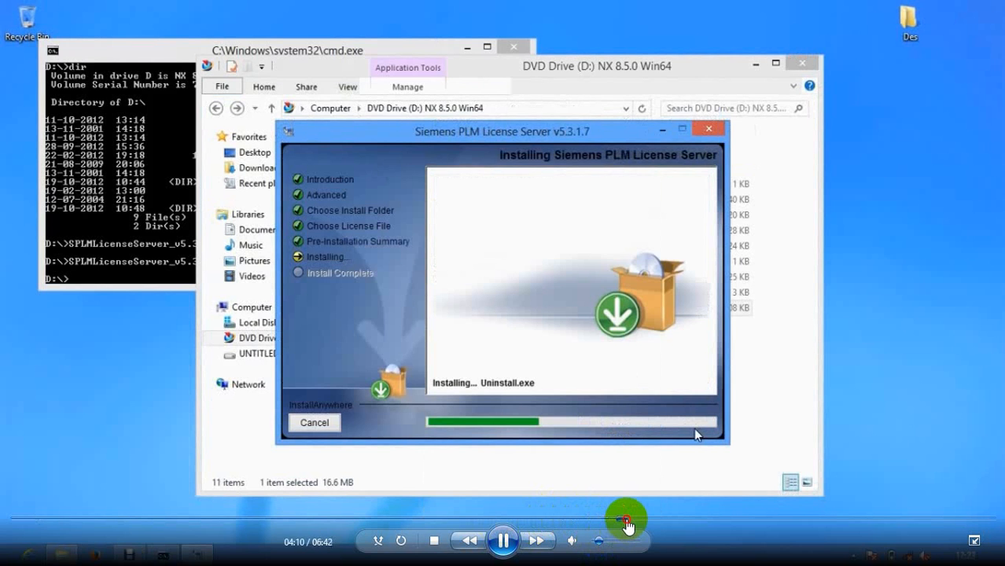
click(639, 519)
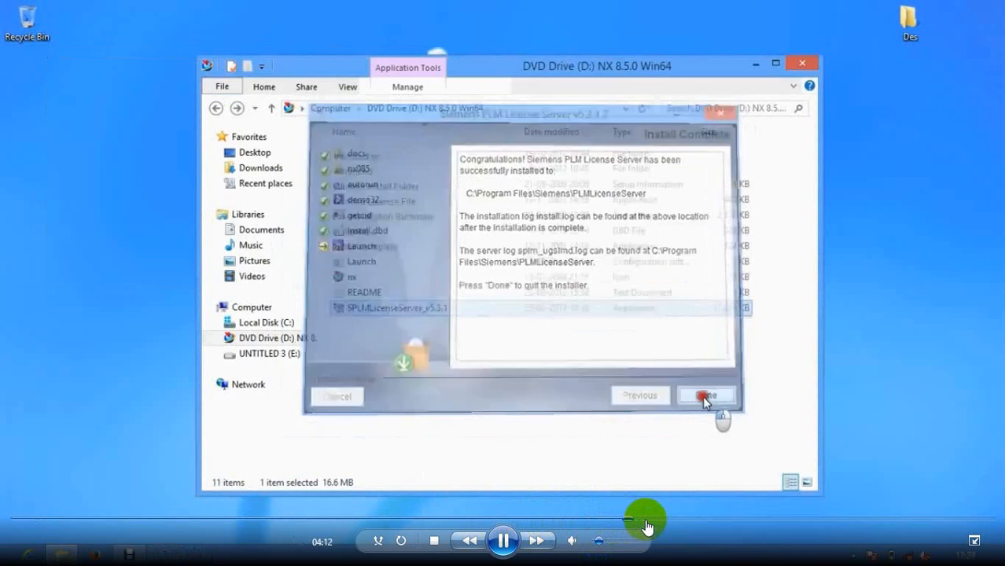
click(693, 519)
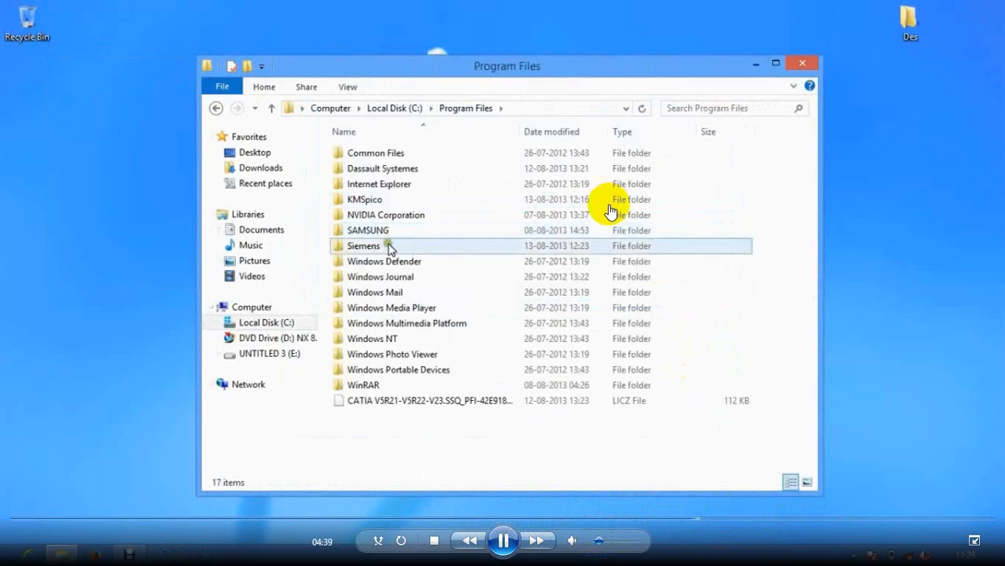
key(Escape)
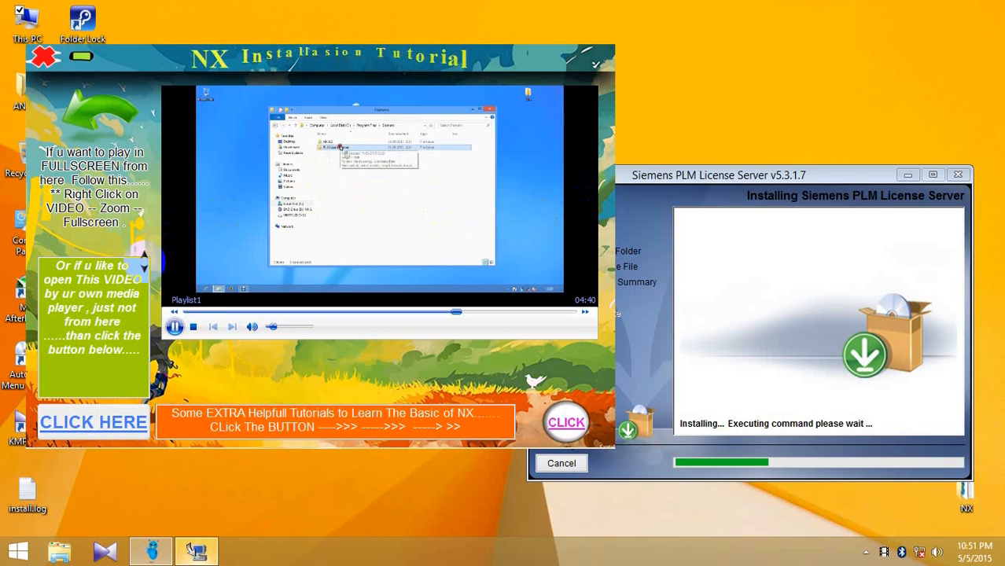
Open the VIDEOS folder from the DVD menu's extra helpful tutorials and look through its files as large icons.
click(573, 439)
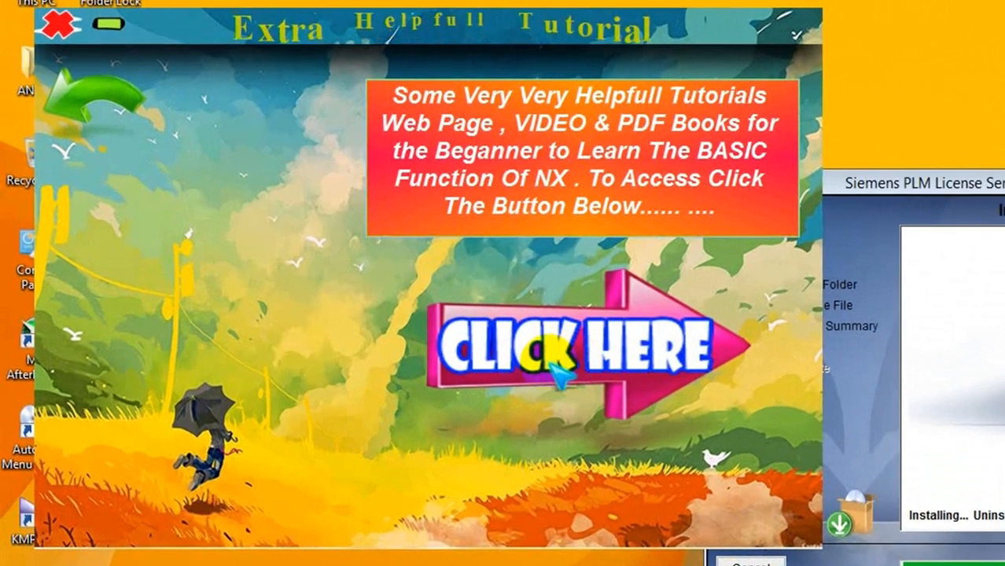
click(554, 363)
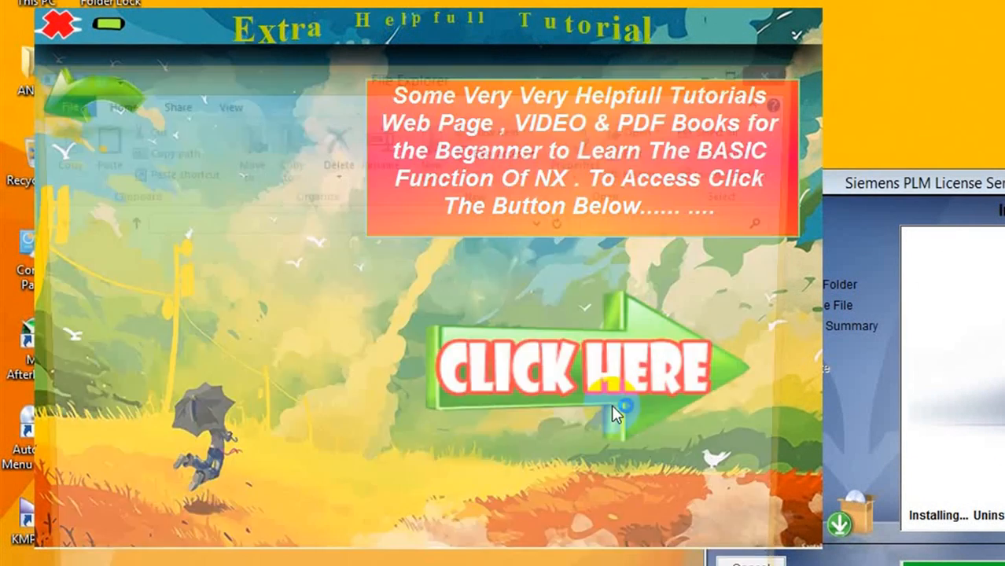
double_click(384, 271)
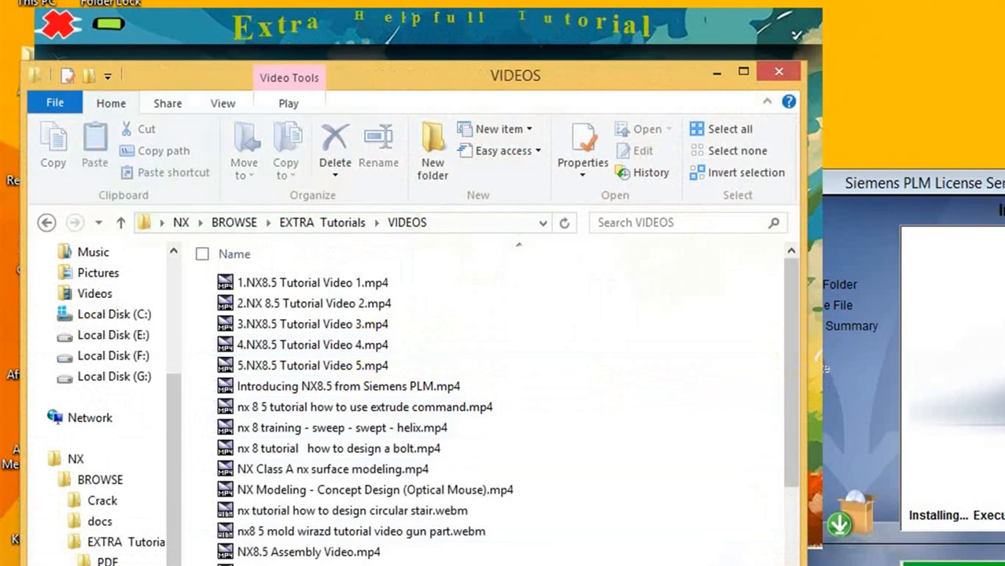
click(793, 565)
click(404, 446)
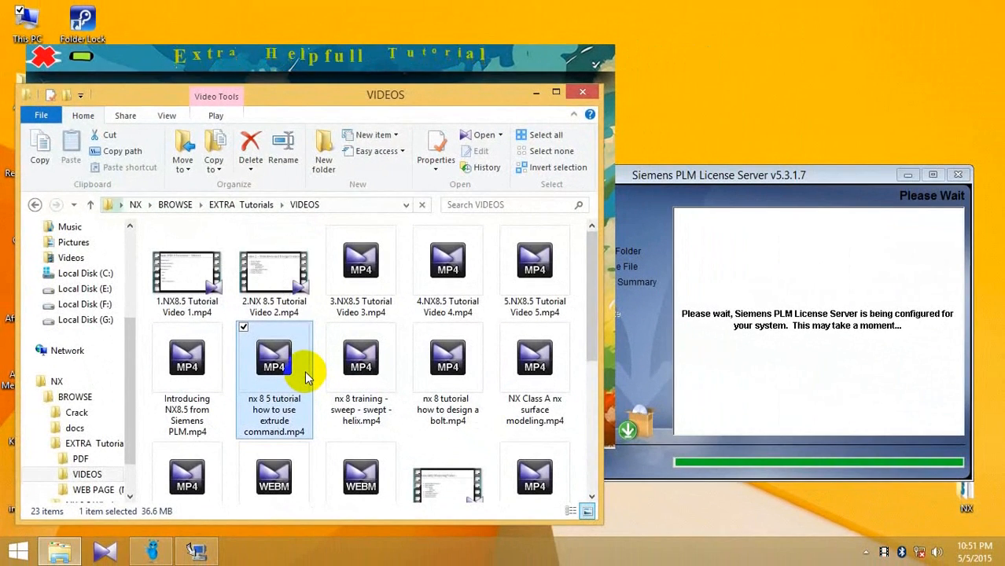
scroll(306, 377, down, 3)
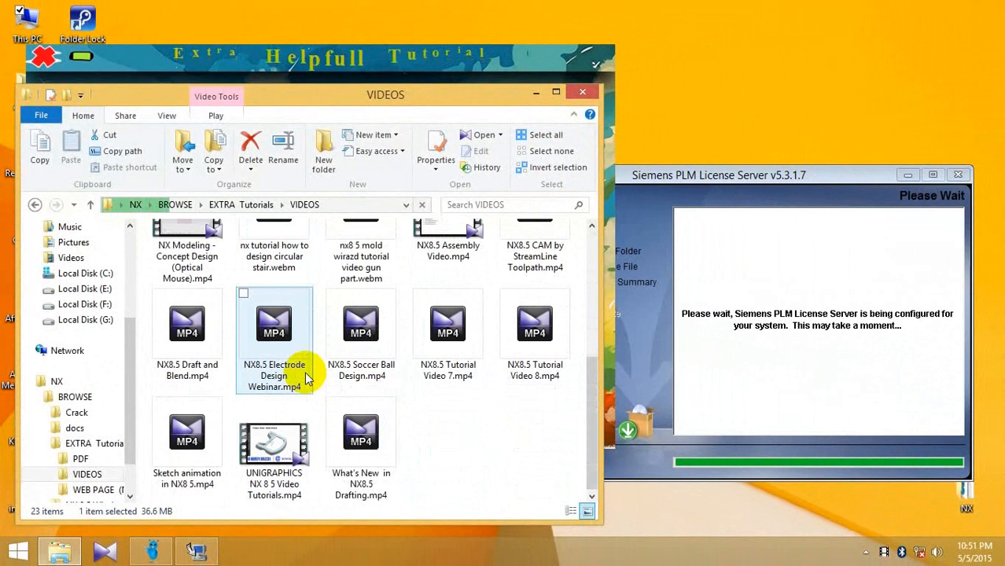
scroll(206, 314, up, 5)
Go back to EXTRA Tutorials and open the BASIC folder inside WEB PAGE (NX BASIC INCLUDE).
click(91, 205)
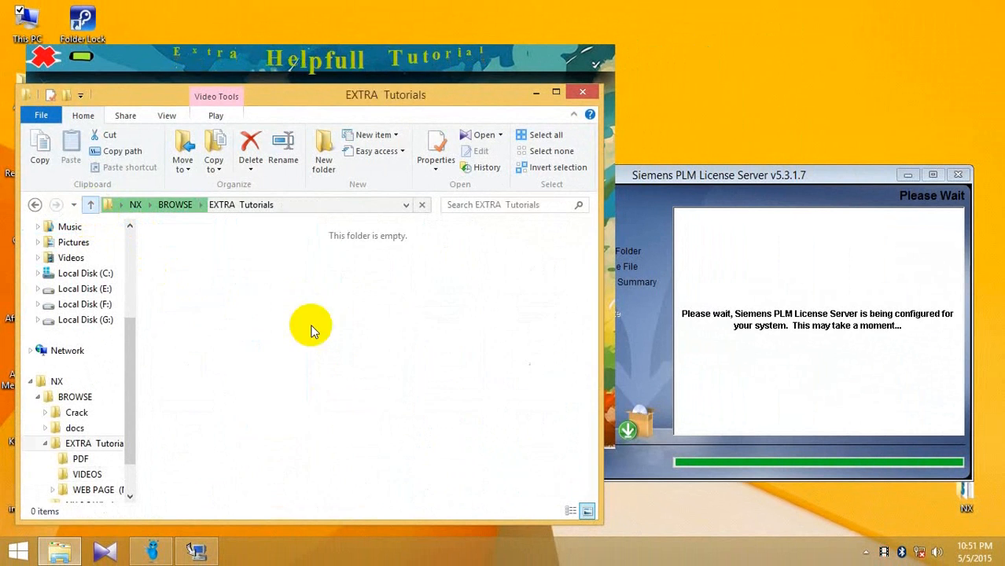
click(403, 381)
double_click(380, 276)
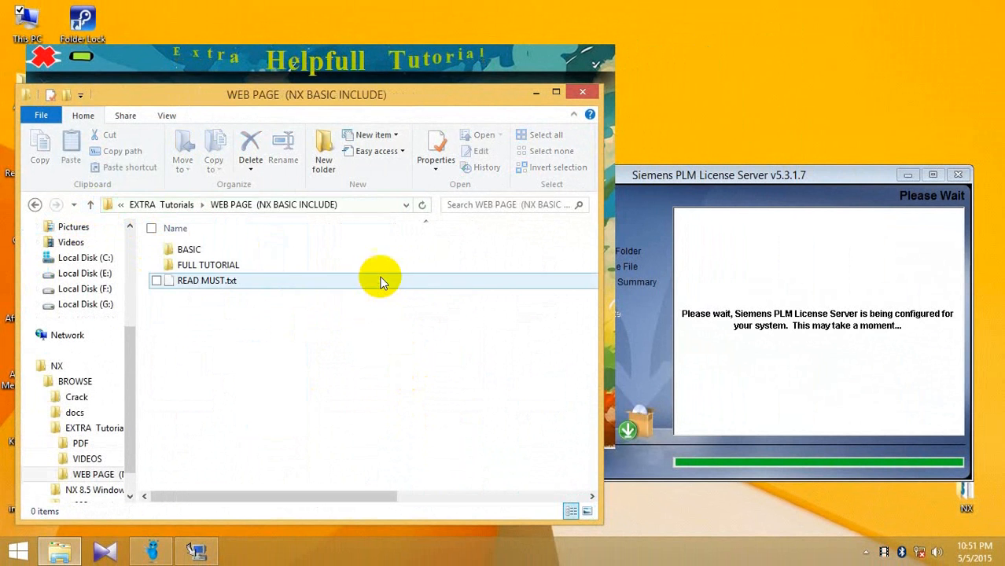
click(223, 249)
double_click(223, 249)
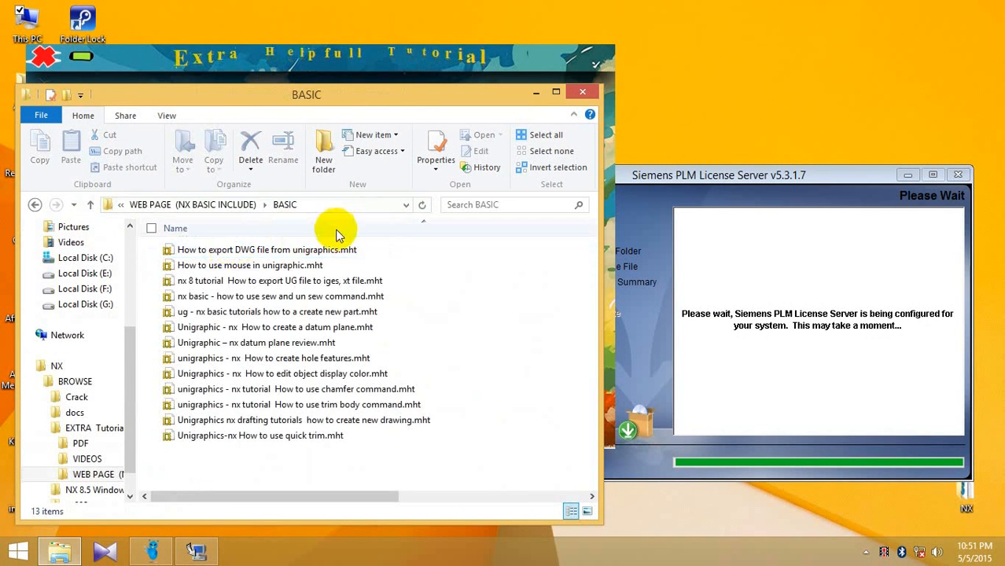
Look through the saved pages on exporting a DWG file and reviewing datum planes, and close the browser with all its tabs.
click(234, 250)
double_click(236, 250)
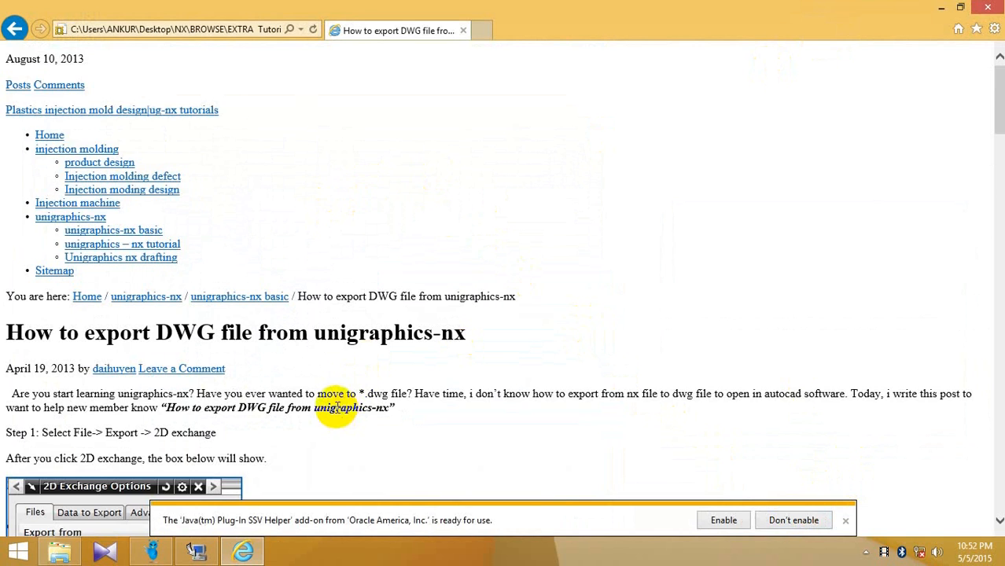
scroll(336, 408, down, 20)
scroll(335, 407, up, 15)
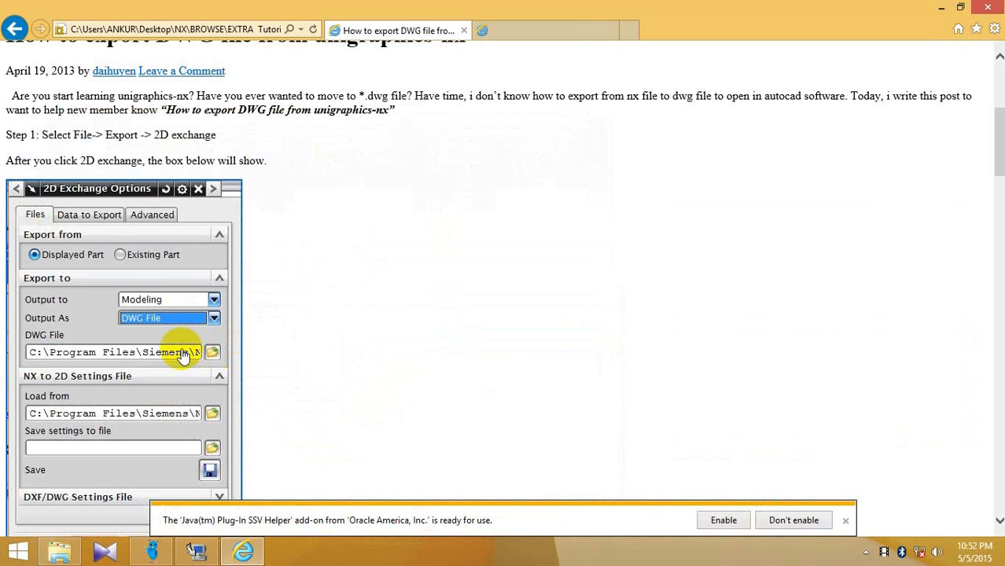
click(548, 35)
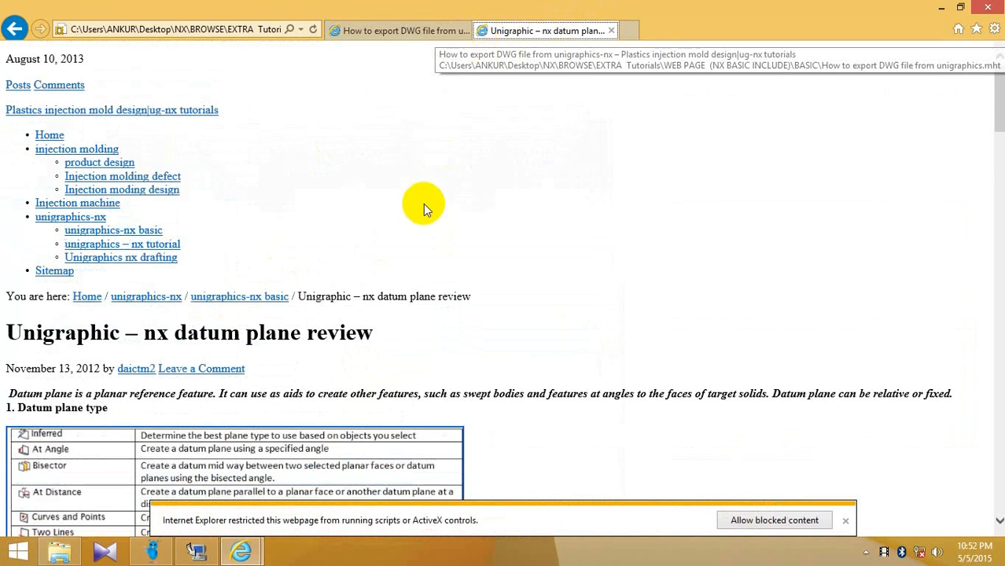
scroll(358, 322, down, 10)
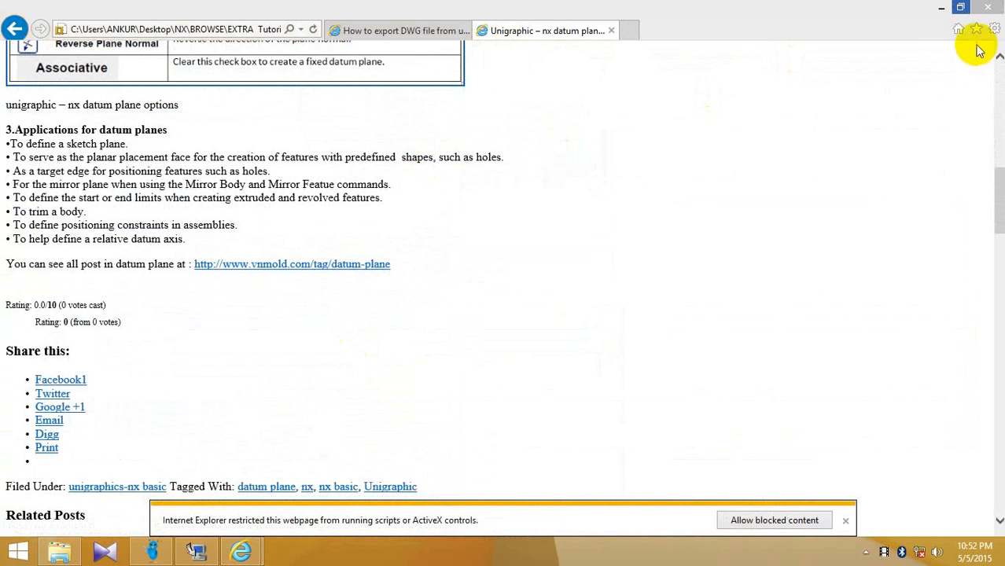
click(987, 7)
click(476, 280)
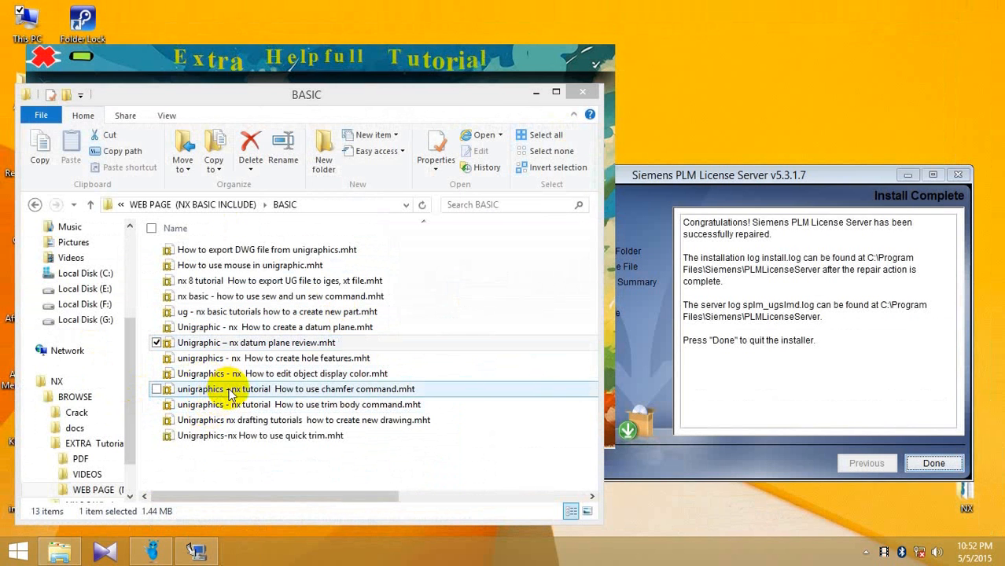
Read through the saved page 'Unigraphics - nx How to edit object display color.mht' and close the browser.
double_click(266, 375)
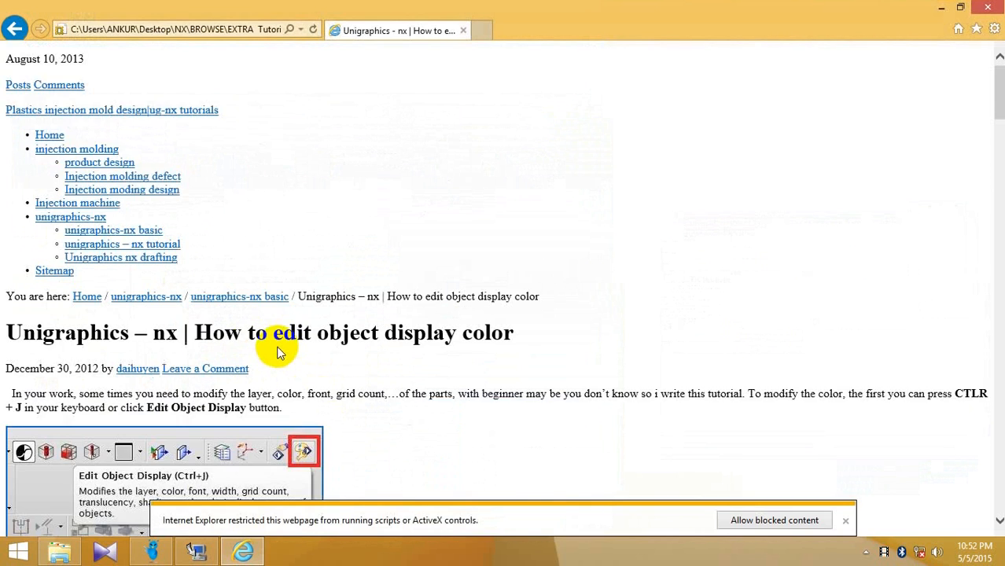
scroll(275, 349, down, 5)
scroll(283, 345, up, 2)
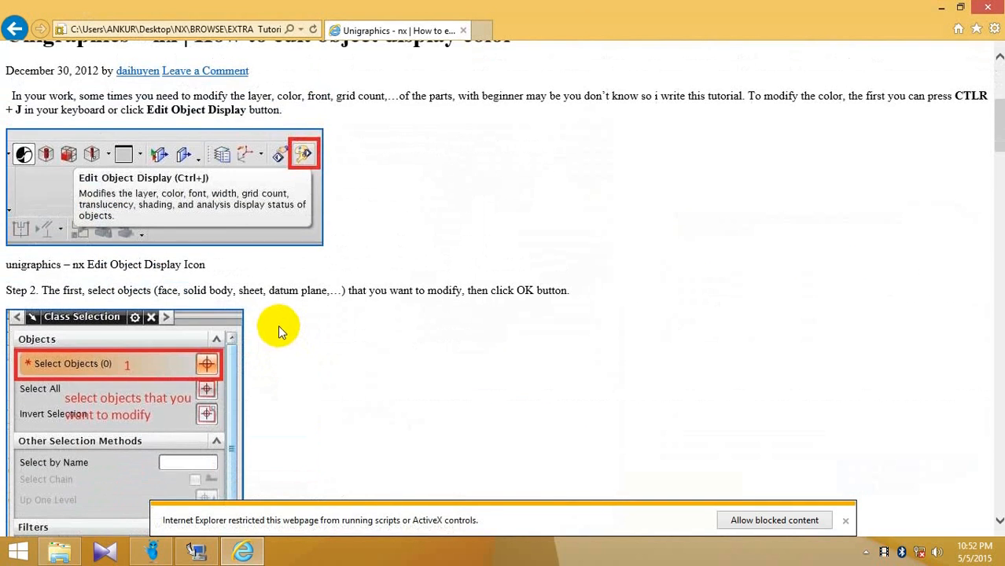
scroll(276, 329, down, 10)
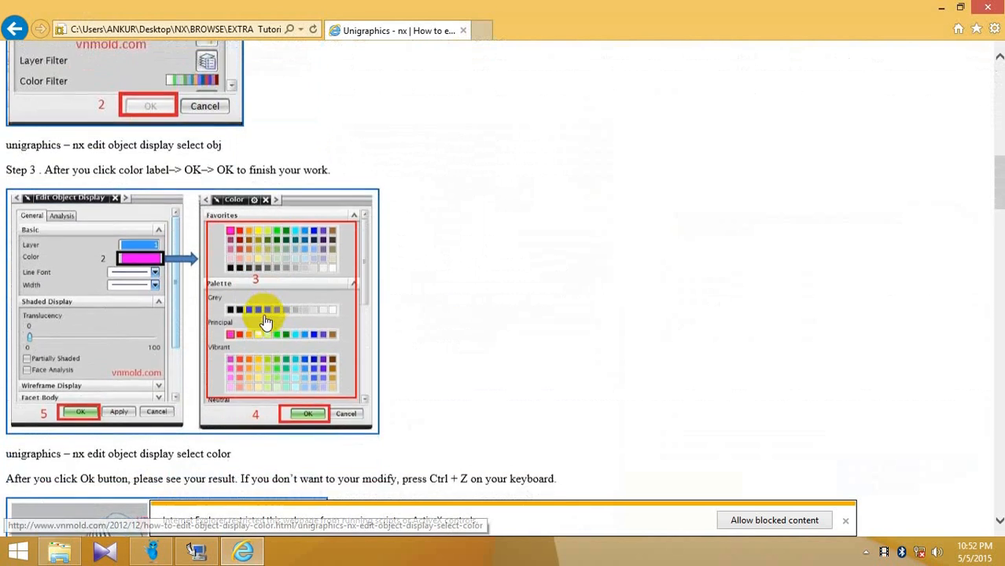
scroll(279, 337, up, 2)
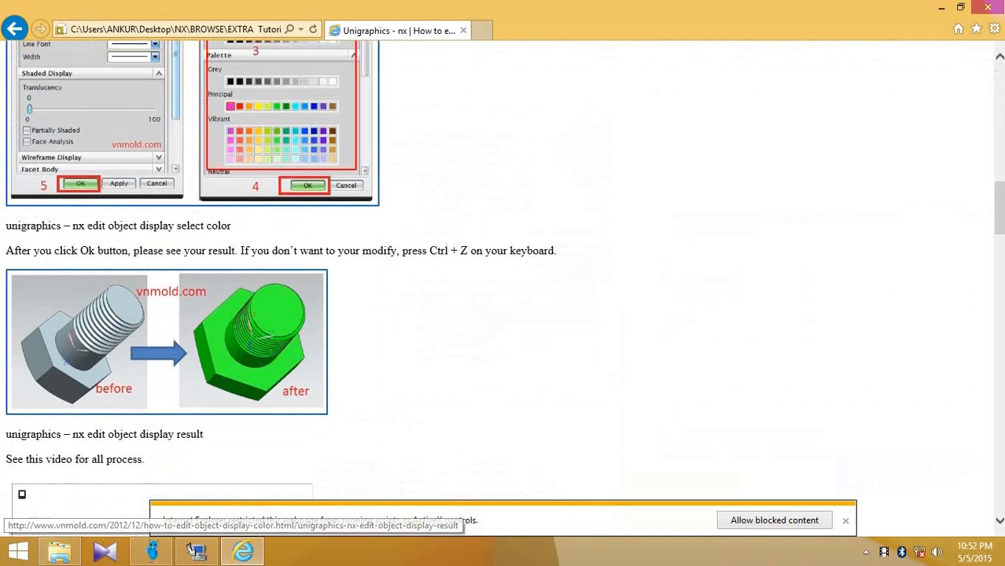
click(987, 7)
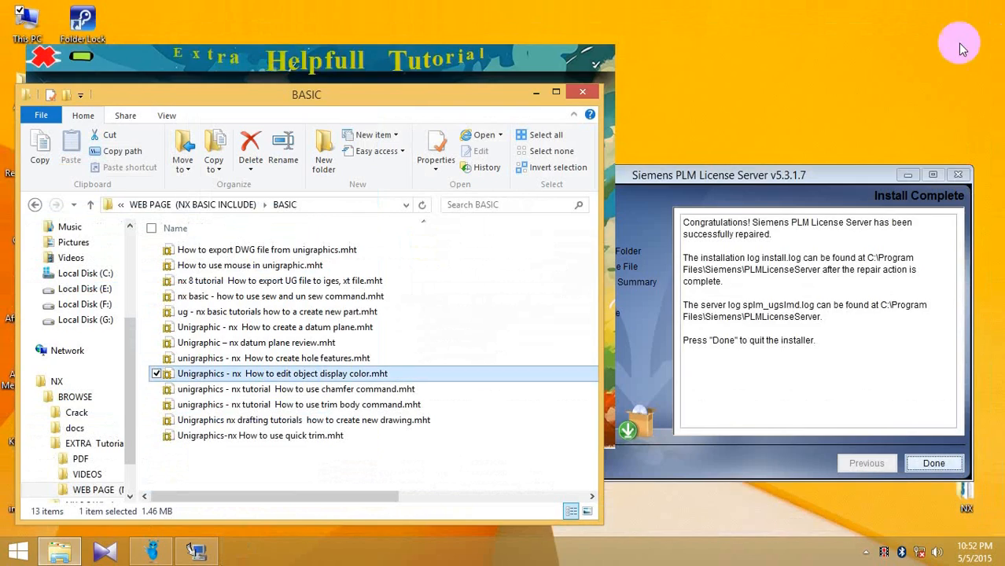
Finish and quit the completed Siemens PLM License Server installer, and close the BASIC folder window.
click(760, 462)
click(934, 463)
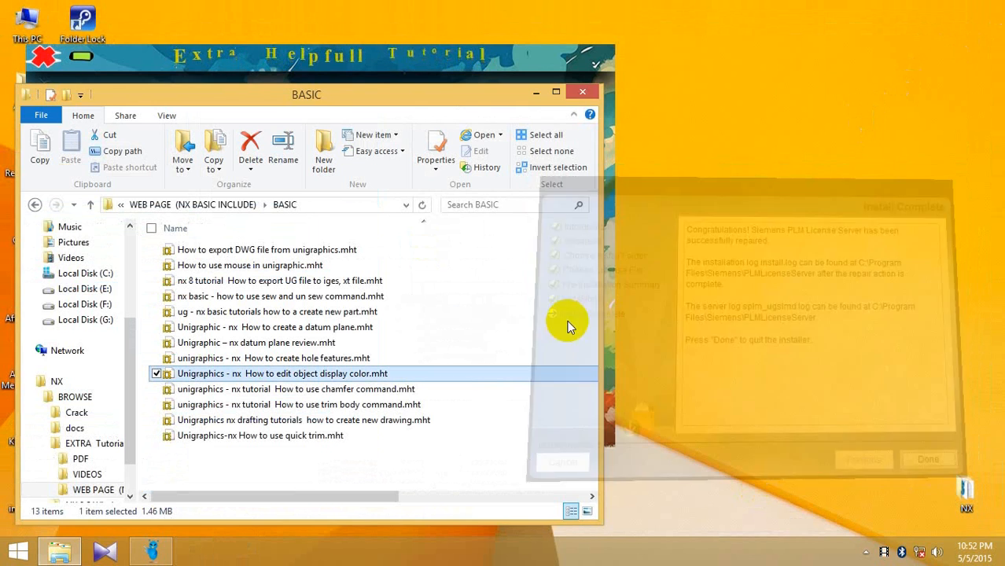
click(580, 93)
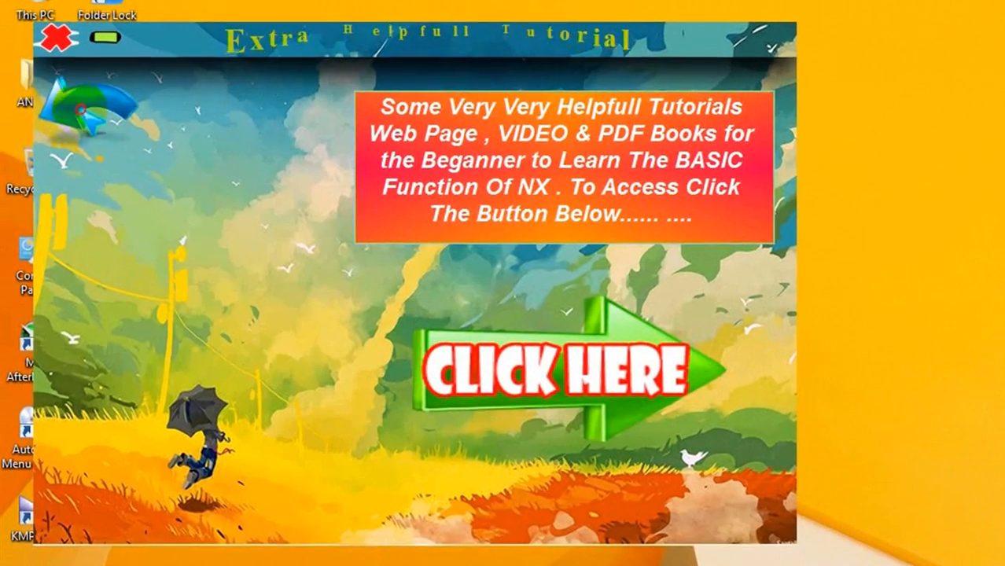
Return to the main DVD menu, view the notes to read before setup, and come back to the menu.
click(81, 110)
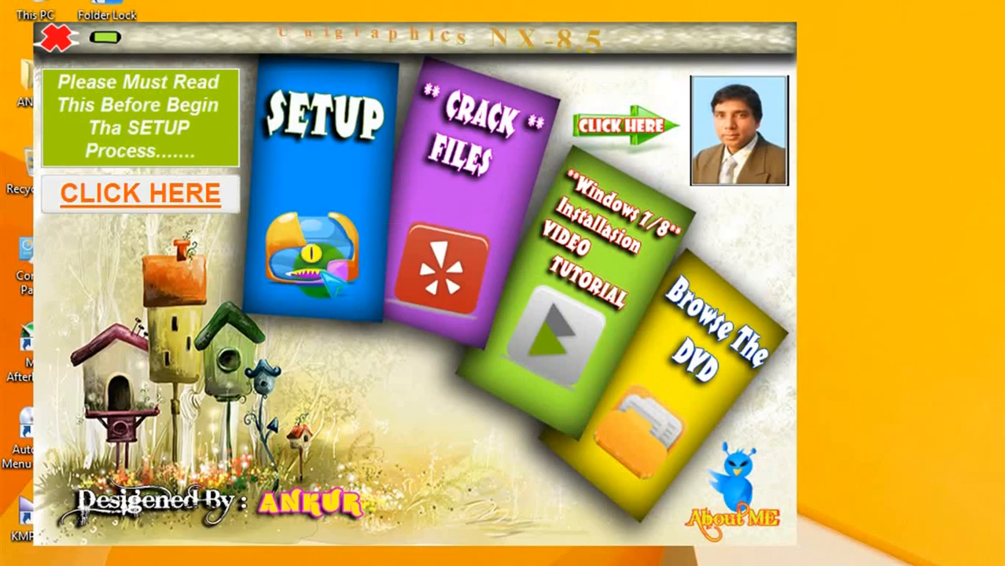
click(168, 189)
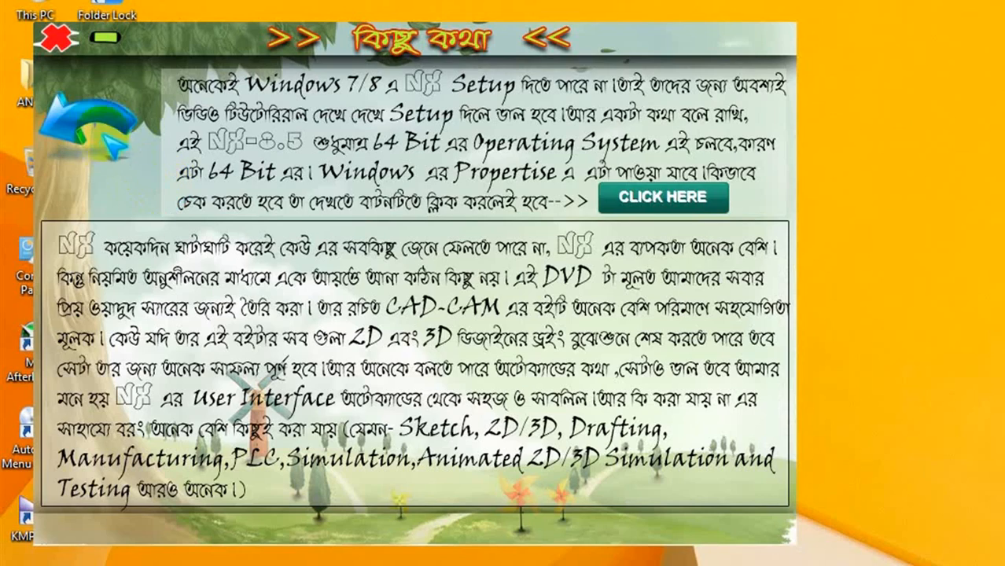
click(102, 123)
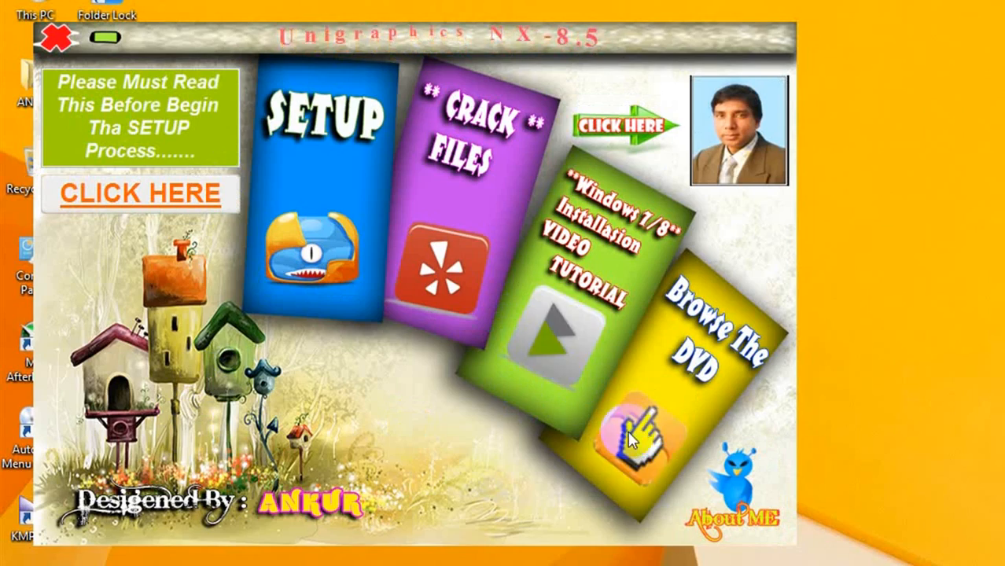
View the instructor's page and the About ME page from the main DVD menu.
click(637, 421)
click(753, 86)
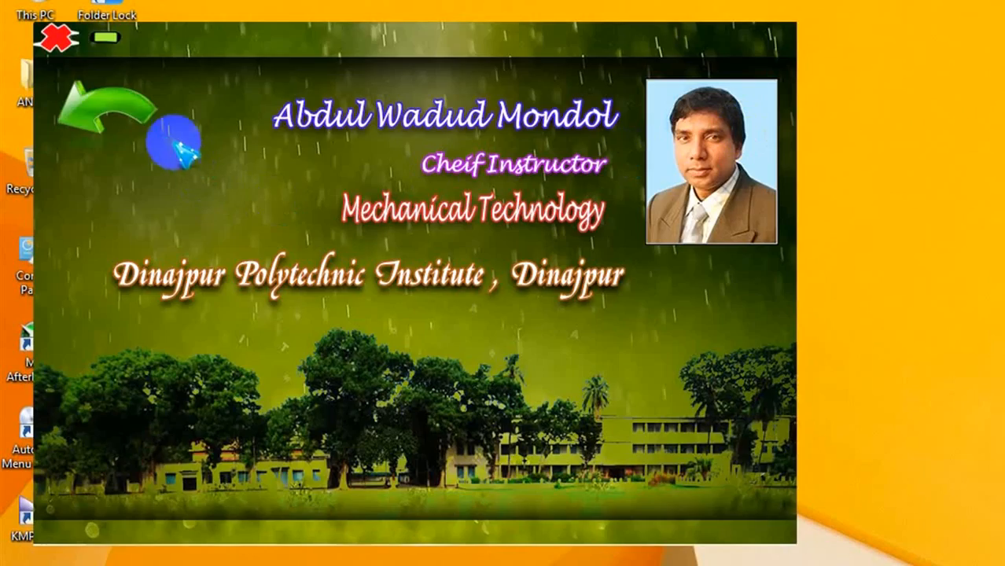
click(110, 106)
click(761, 472)
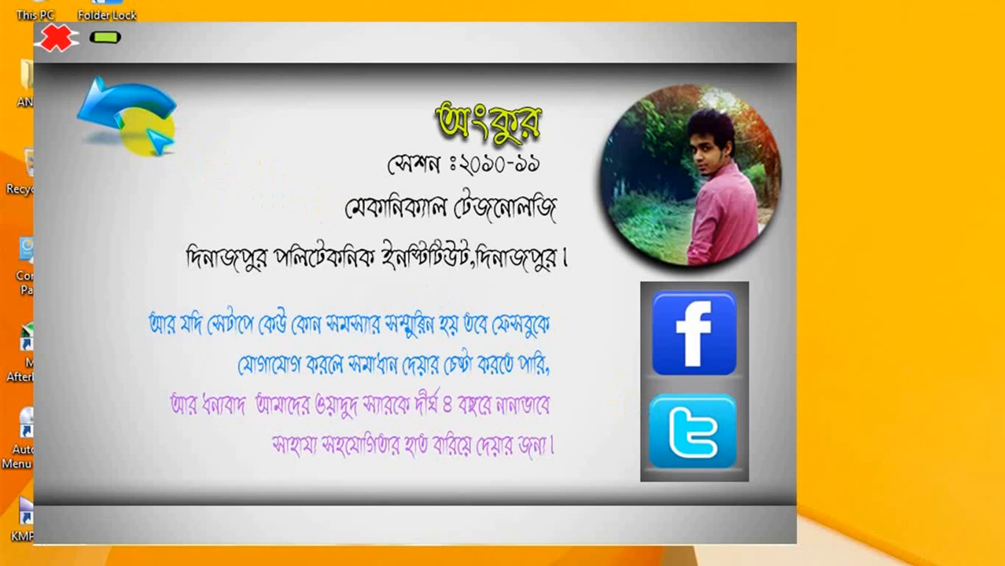